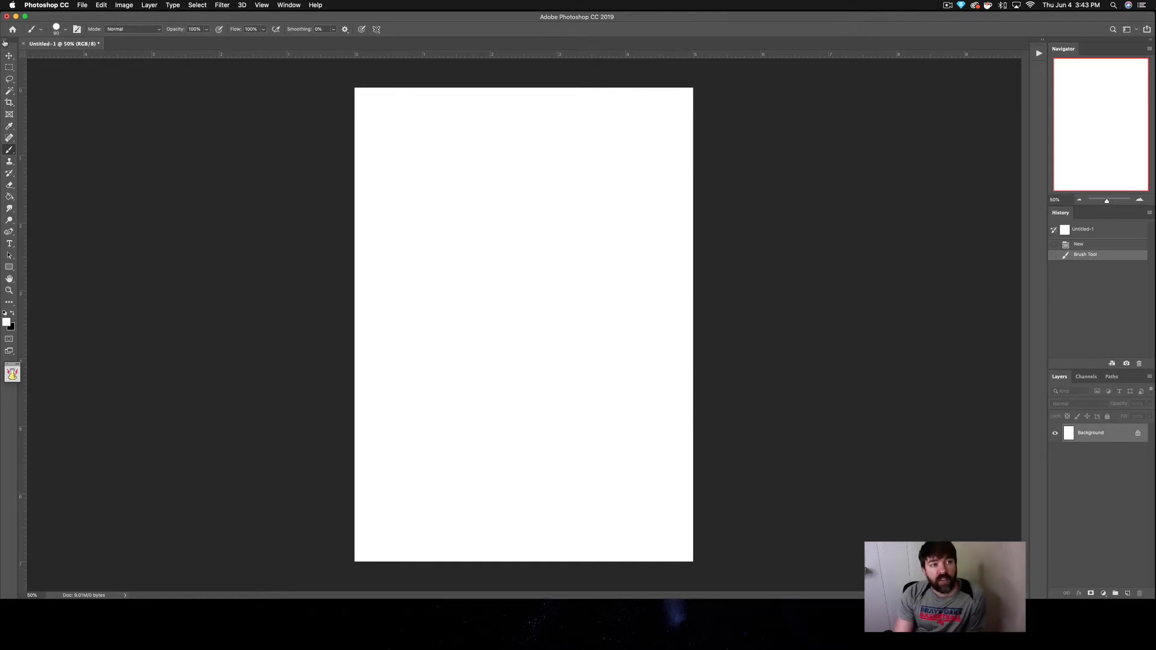
# Step: Switch the toolbar back and forth between its one-column and two-column layouts, ending with two columns
pyautogui.click(5, 40)
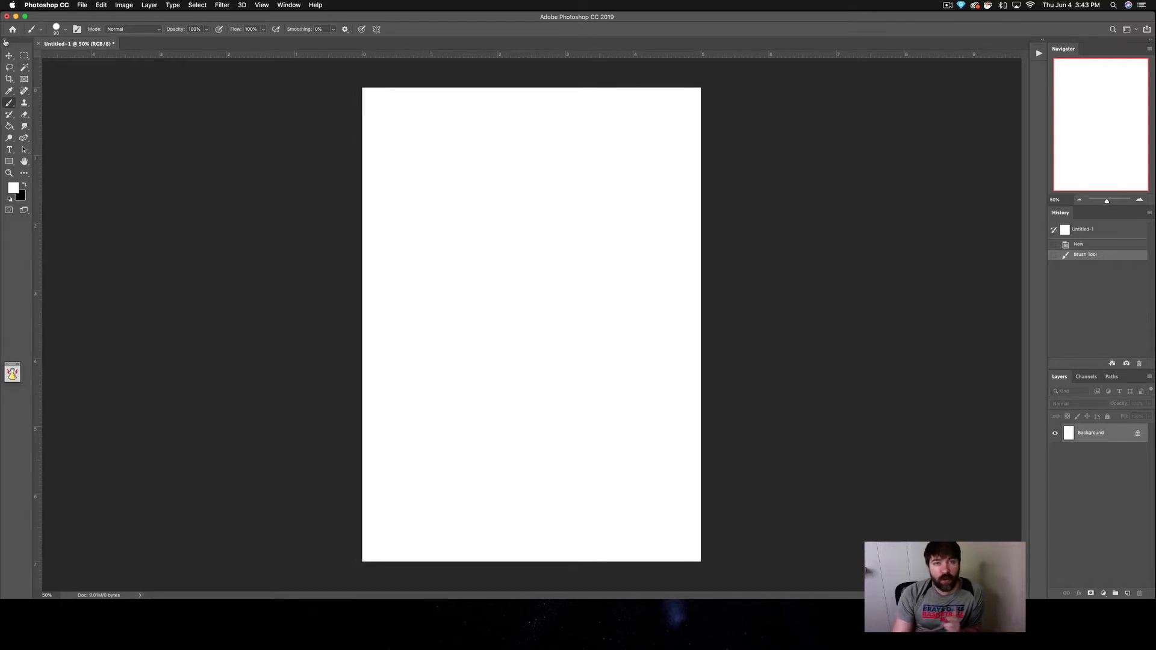
pyautogui.click(5, 40)
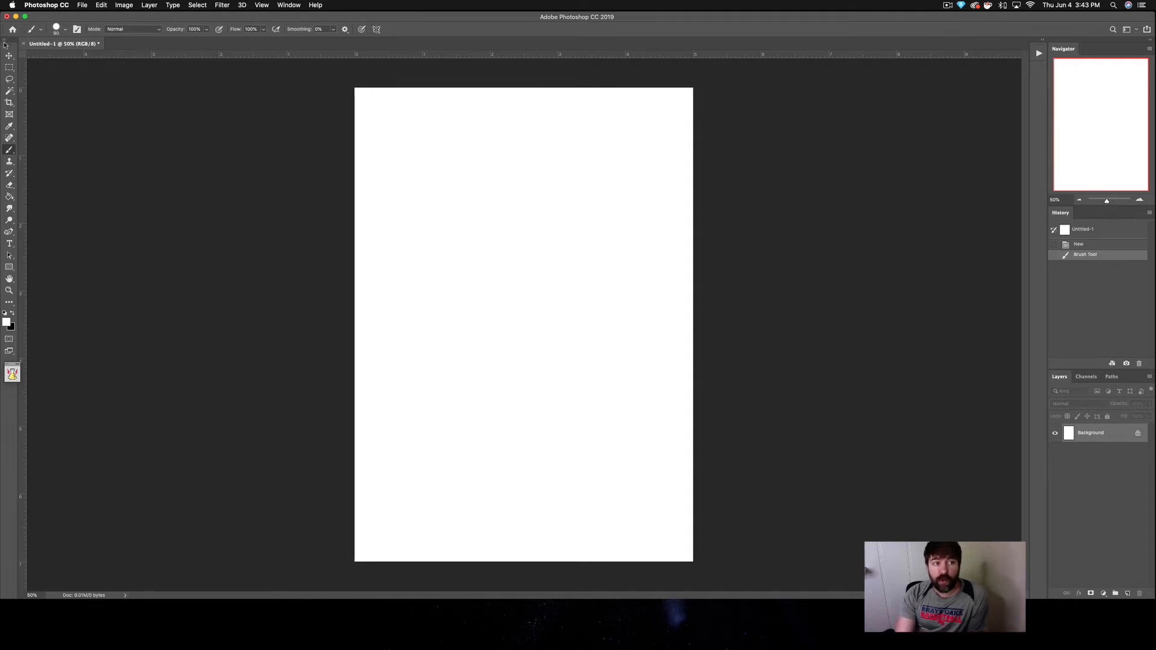
pyautogui.click(4, 41)
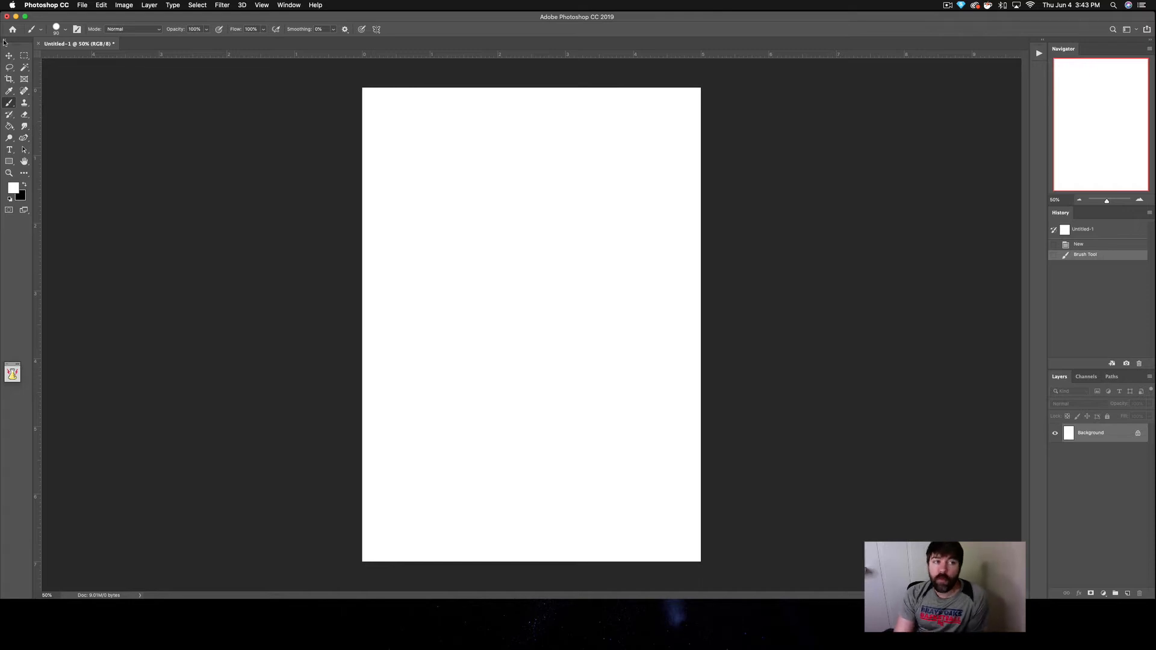
pyautogui.click(3, 40)
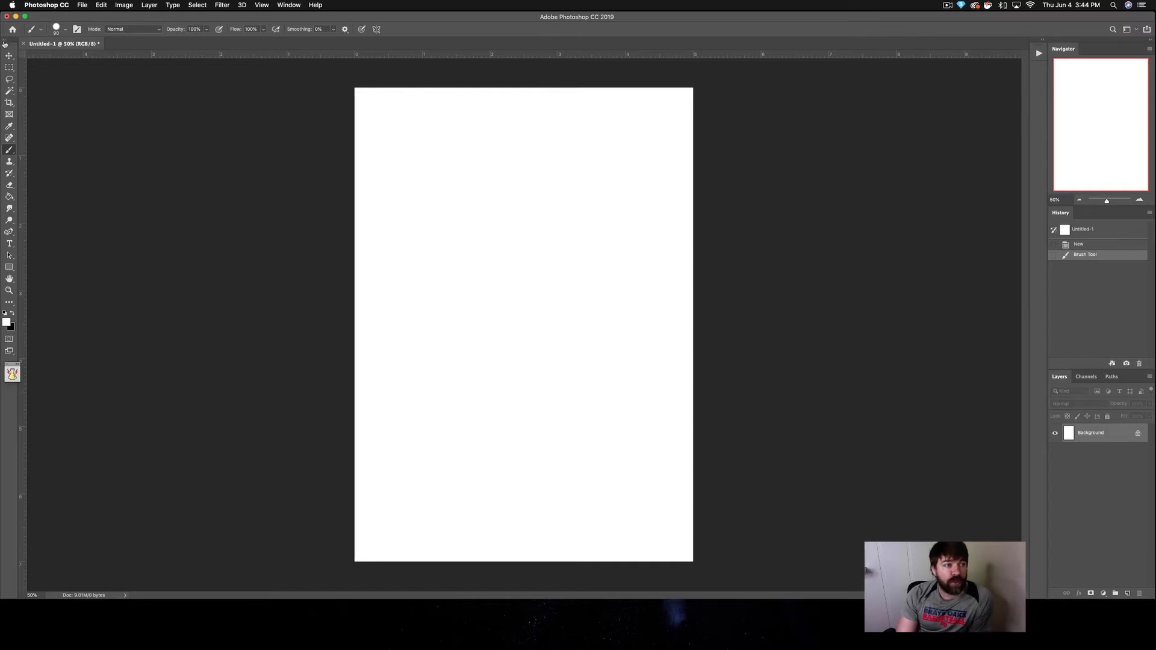
pyautogui.click(5, 42)
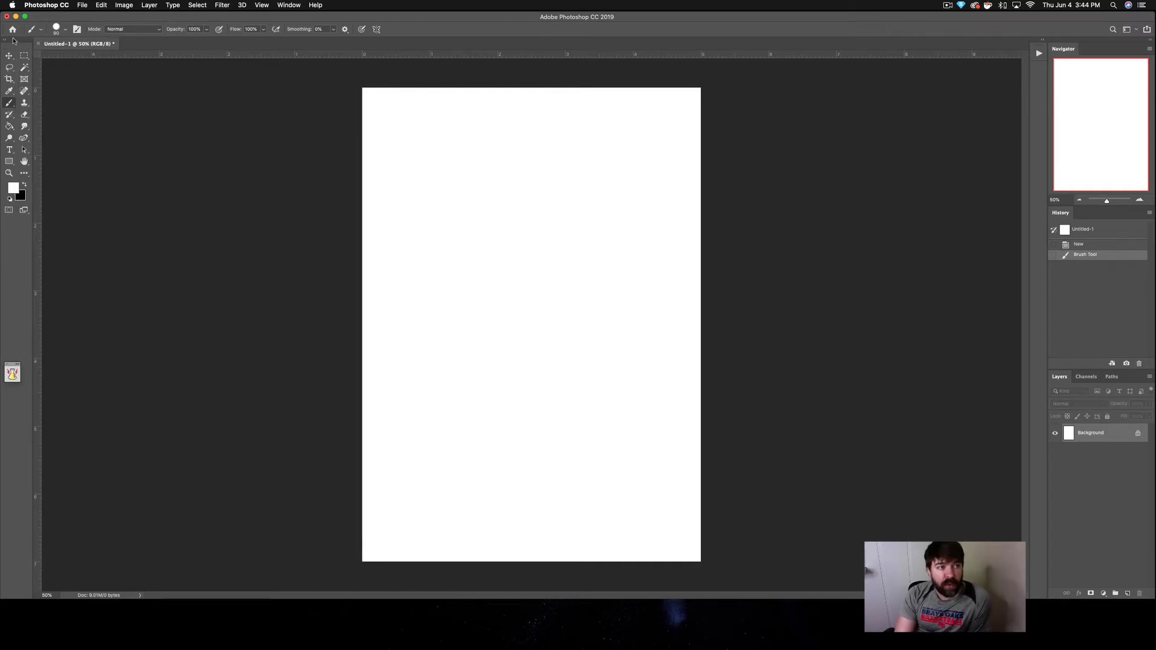
# Step: Undock the two-column toolbar so it floats beside the canvas and close it
pyautogui.moveTo(13, 40); pyautogui.dragTo(252, 142)
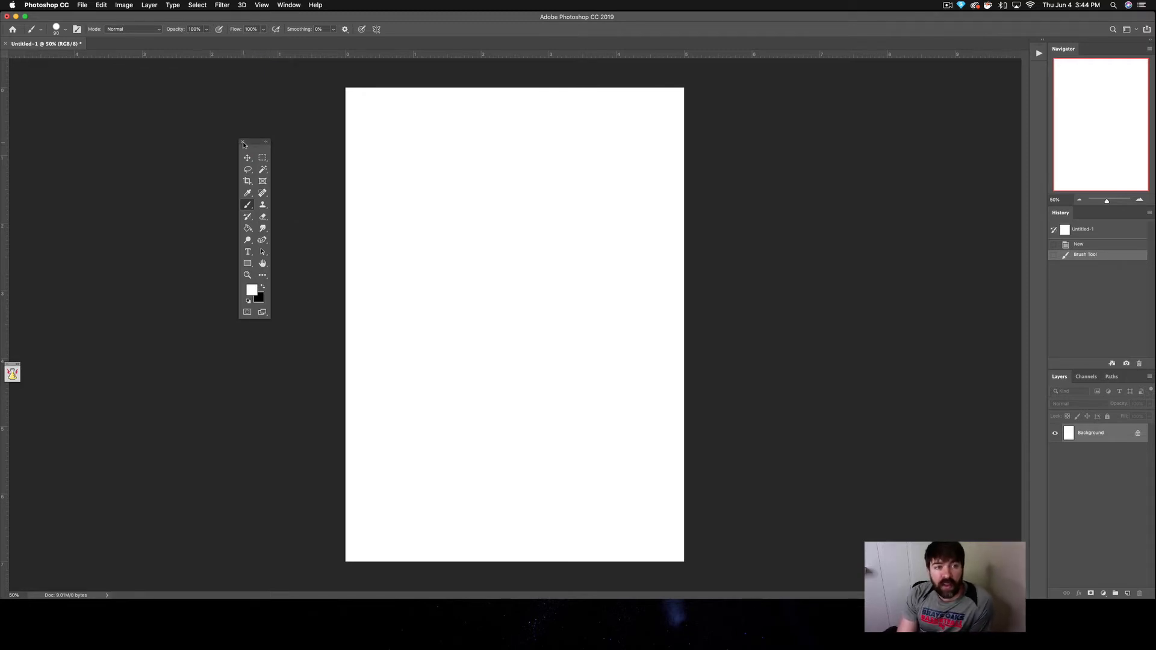
pyautogui.click(243, 143)
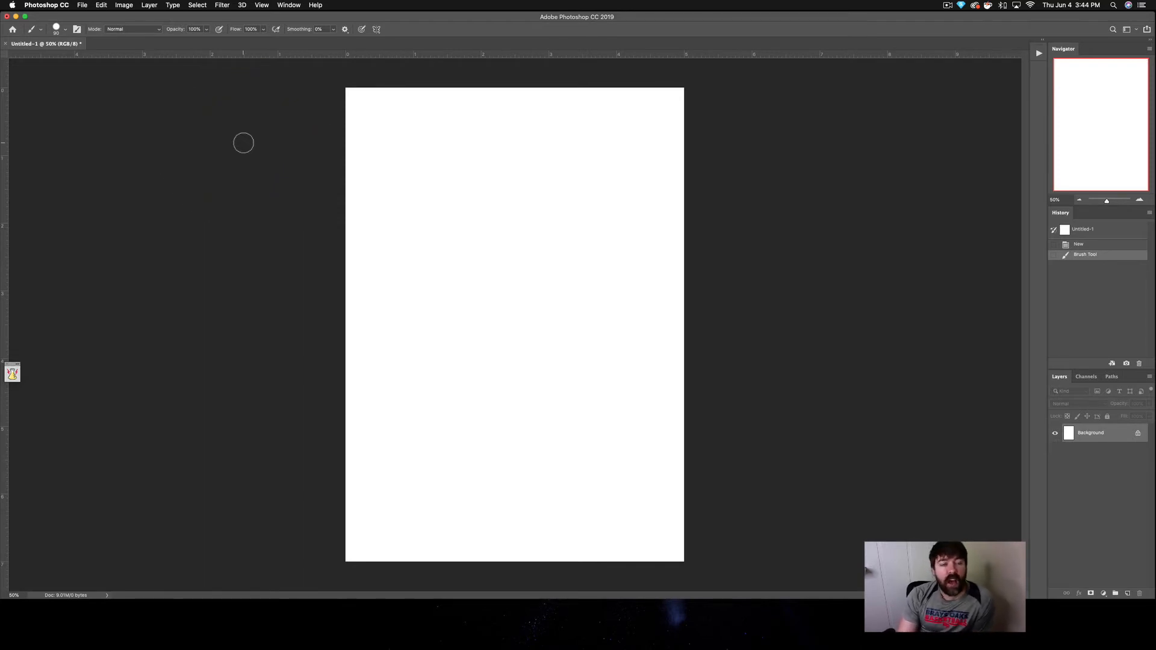
# Step: Show the Tools panel again and dock it at its original edge of the workspace in a single column
pyautogui.click(287, 3)
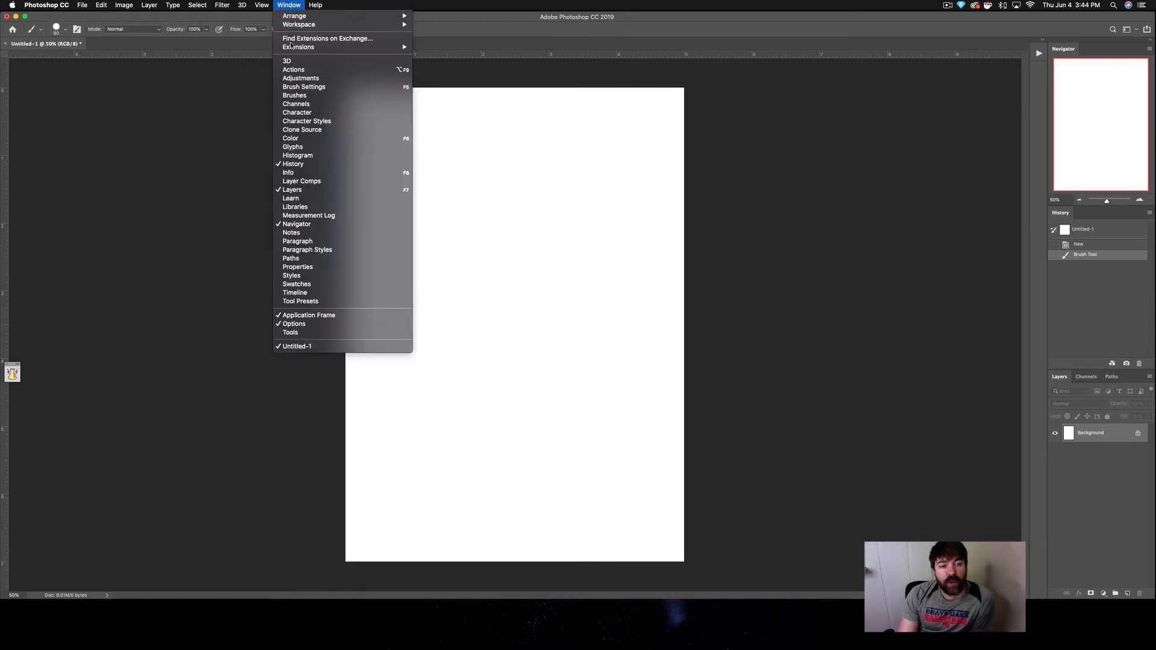
pyautogui.click(289, 334)
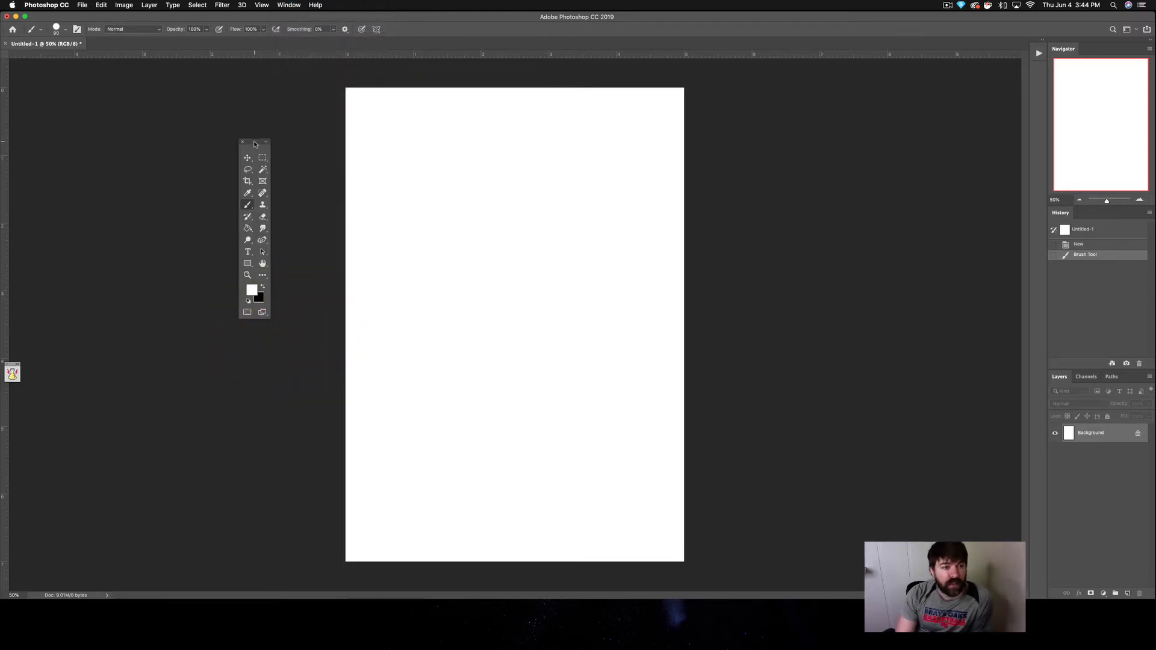
pyautogui.moveTo(254, 144); pyautogui.dragTo(1, 145)
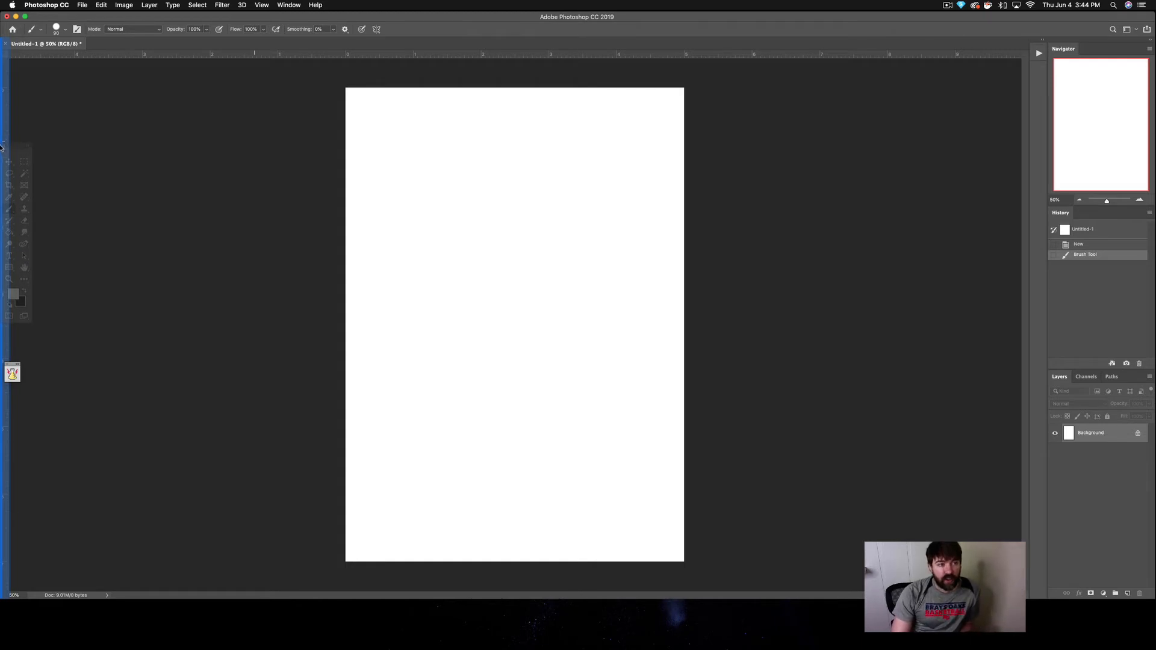
pyautogui.moveTo(2, 145); pyautogui.dragTo(3, 145)
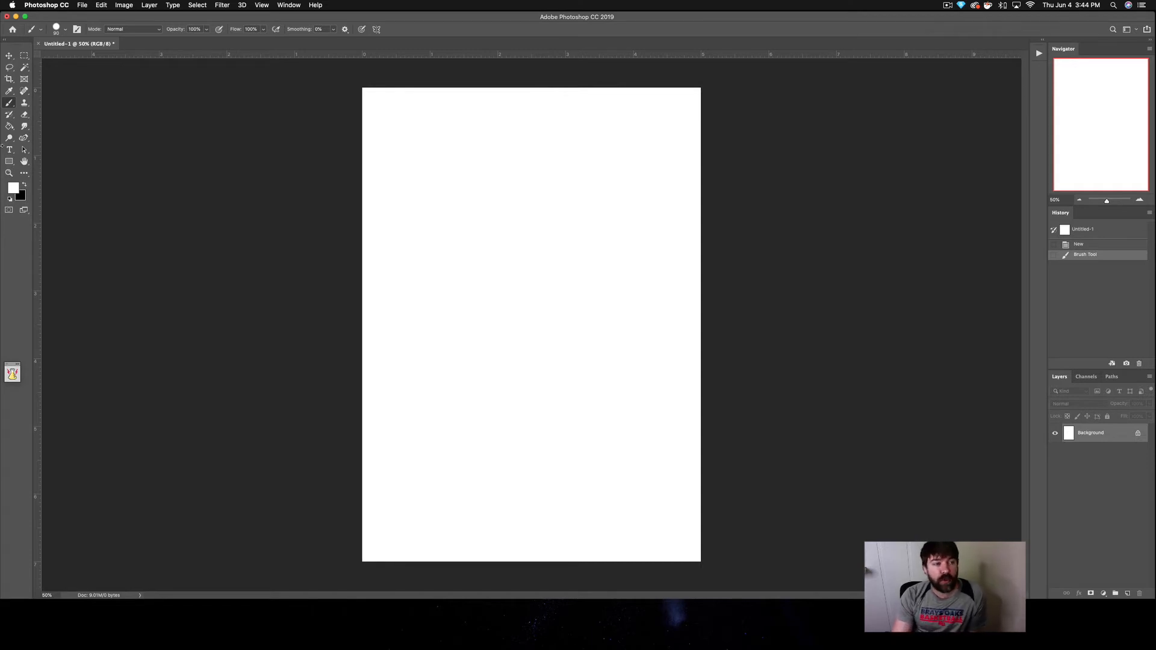
pyautogui.click(6, 42)
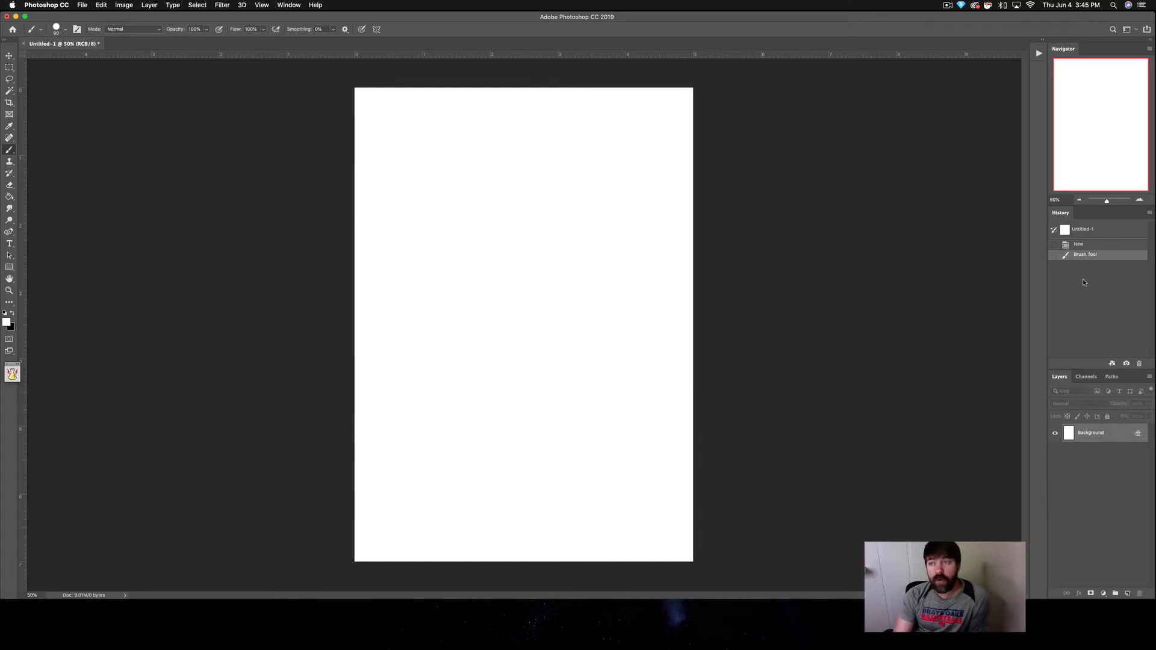
# Step: Close the Navigator and History panels
pyautogui.click(1149, 50)
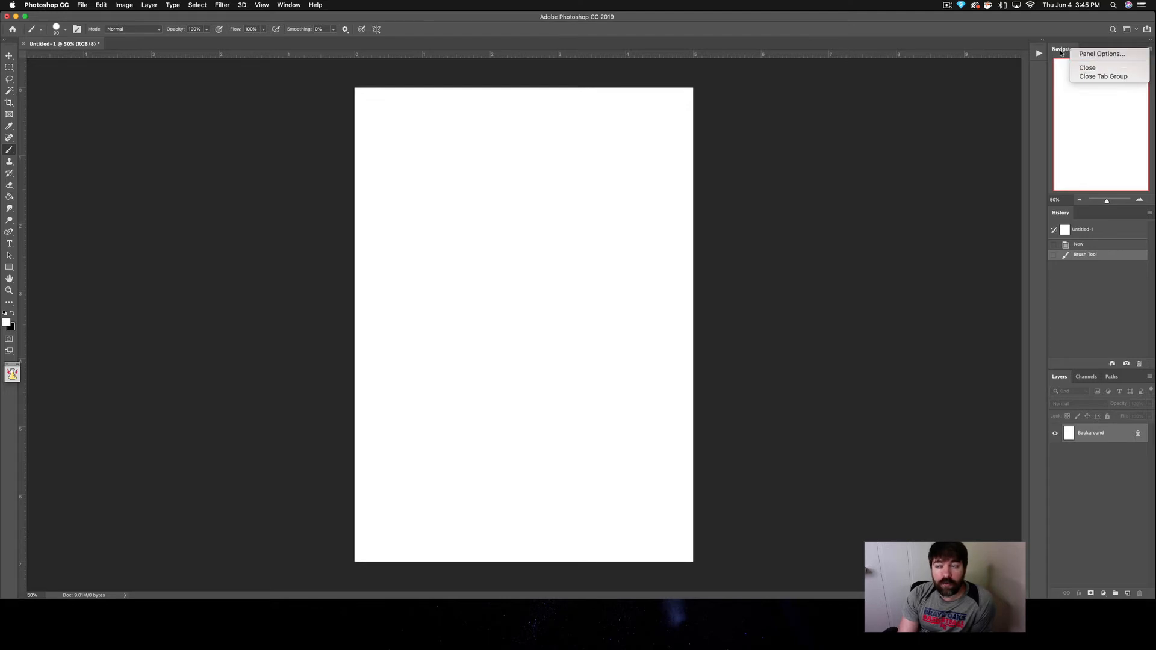
pyautogui.click(1089, 68)
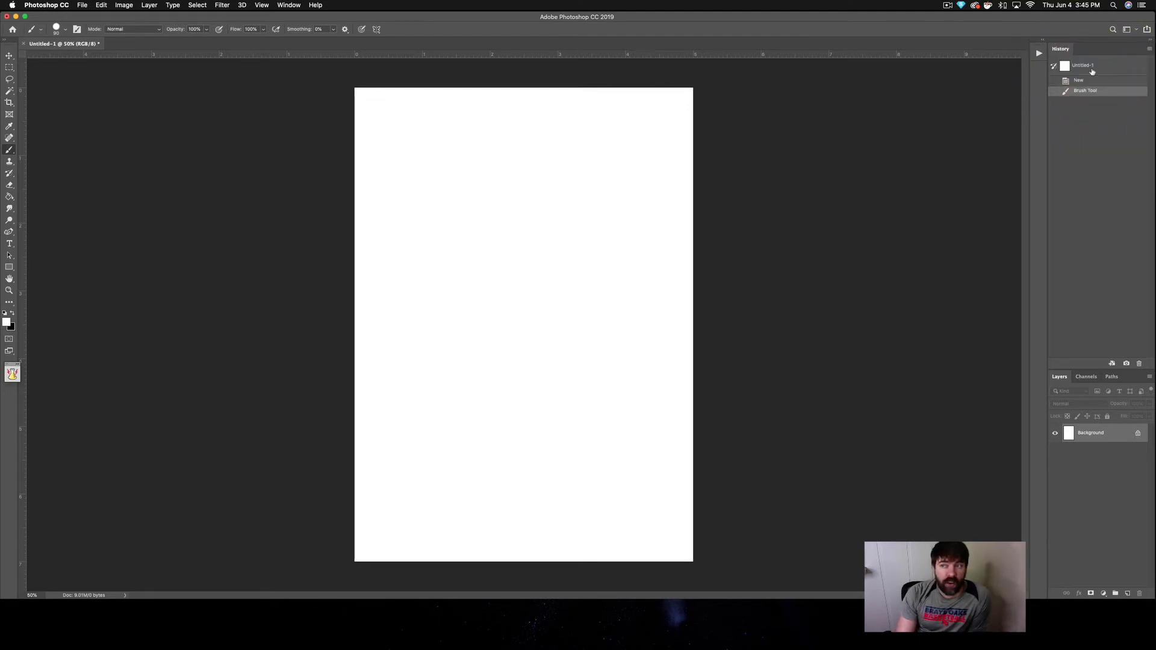
pyautogui.click(1150, 50)
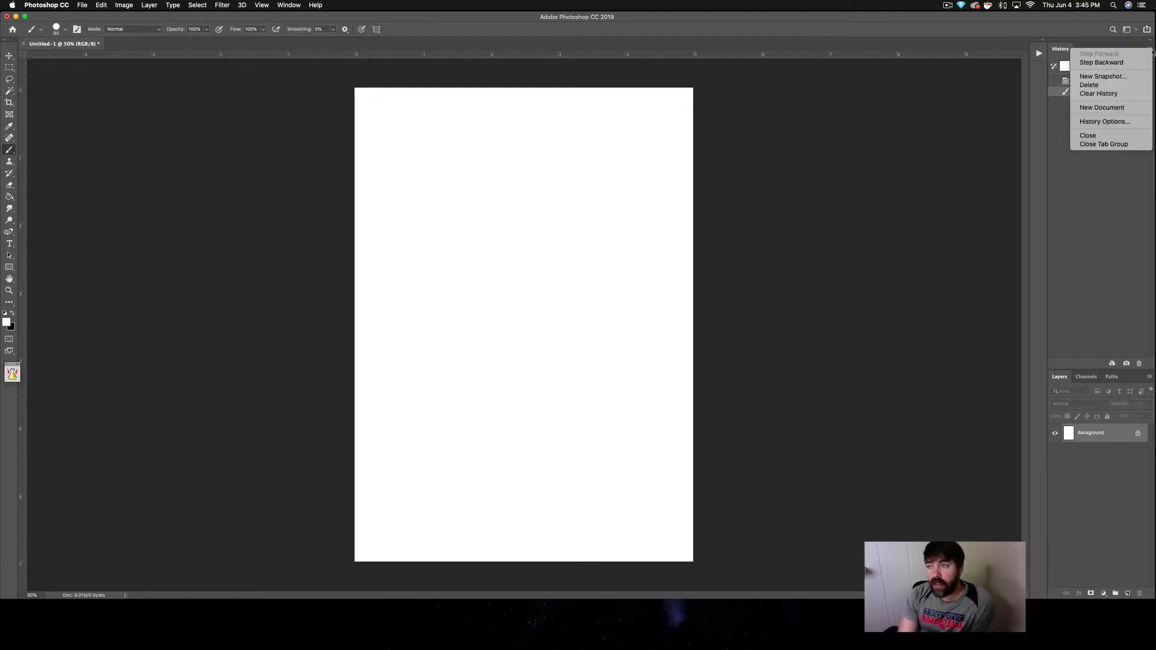
pyautogui.click(1087, 135)
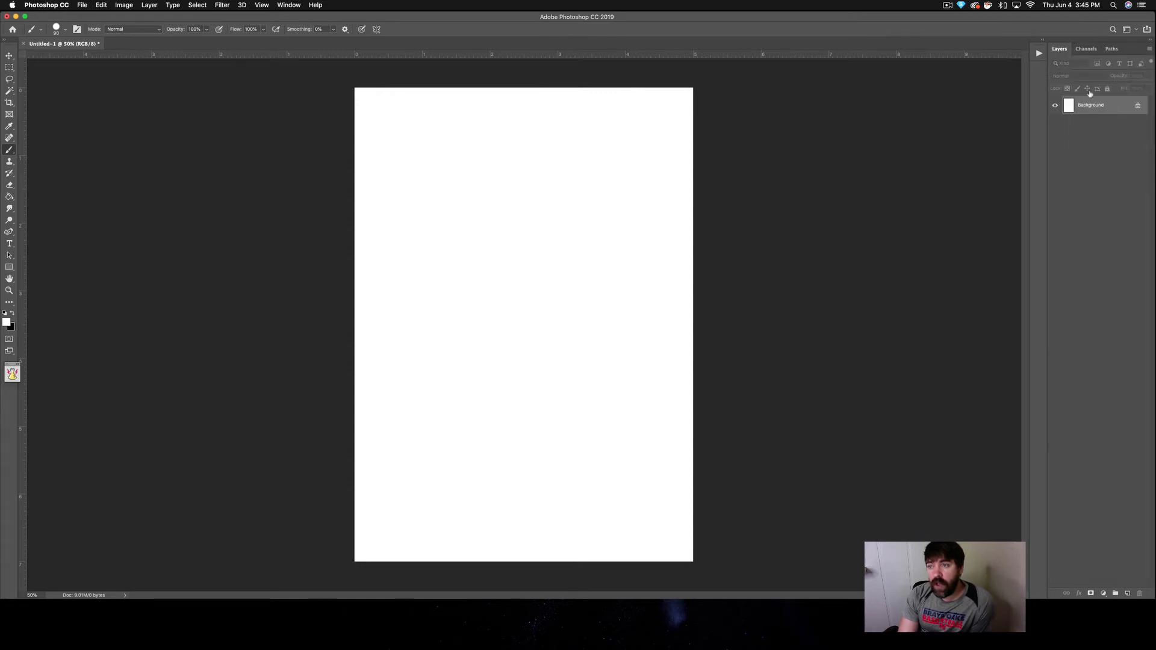
# Step: View the Channels and Paths panels and close the whole Layers, Channels and Paths tab group
pyautogui.click(1084, 53)
pyautogui.click(1112, 51)
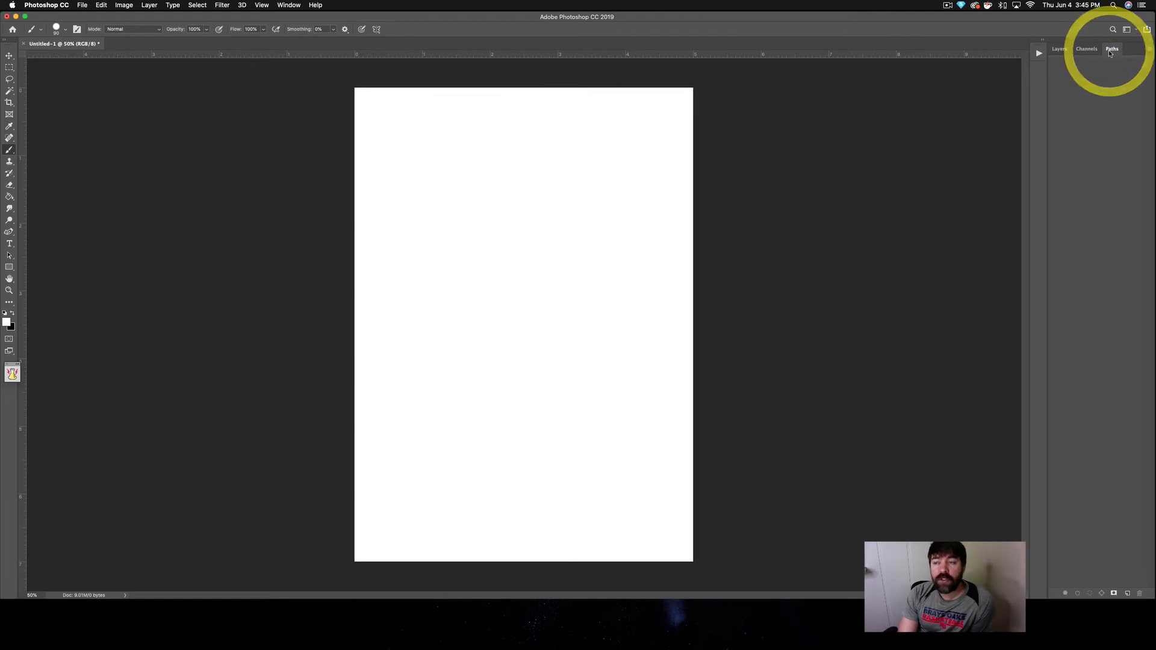
pyautogui.click(1149, 50)
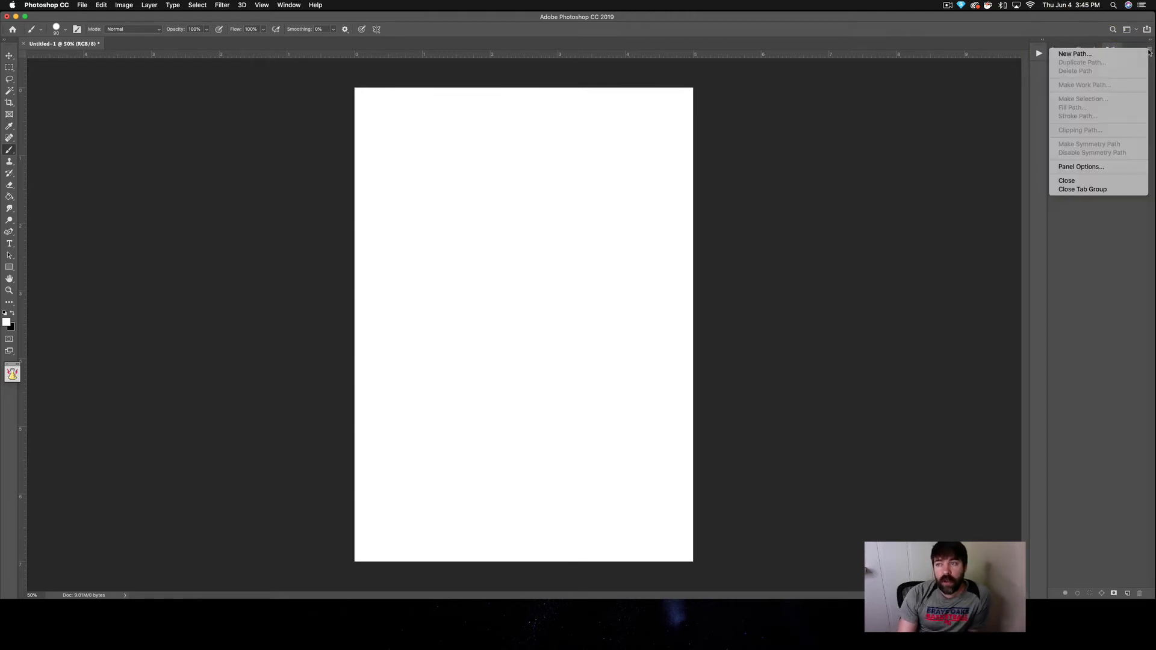
pyautogui.click(1072, 191)
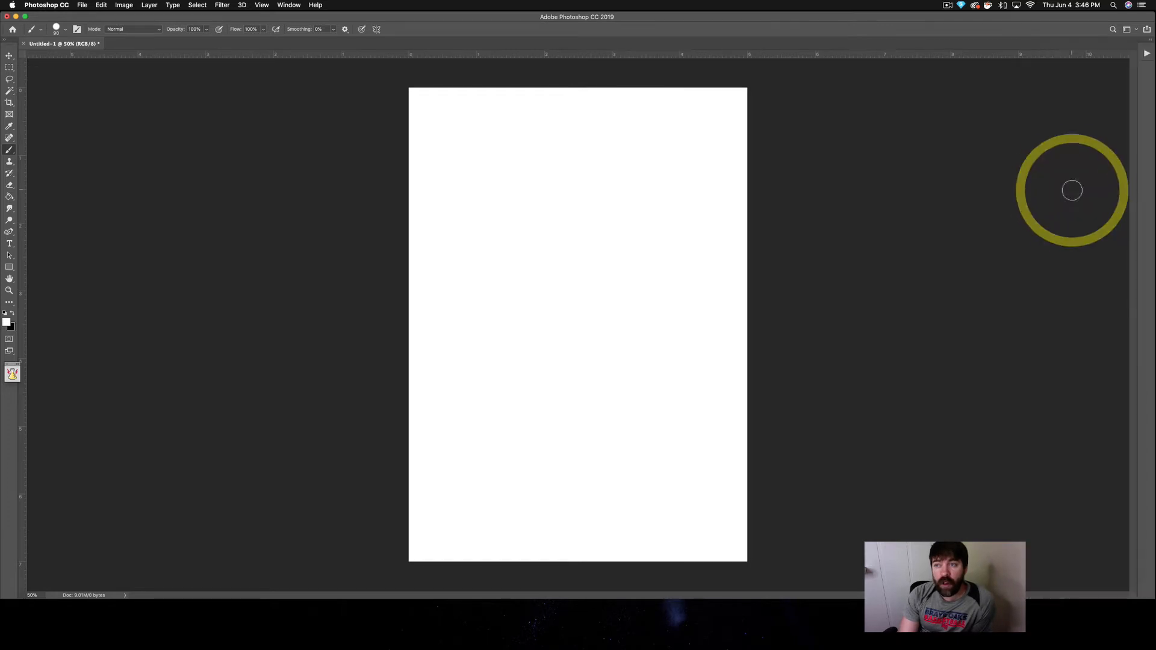
# Step: Expand the collapsed Actions panel and close it
pyautogui.click(1146, 53)
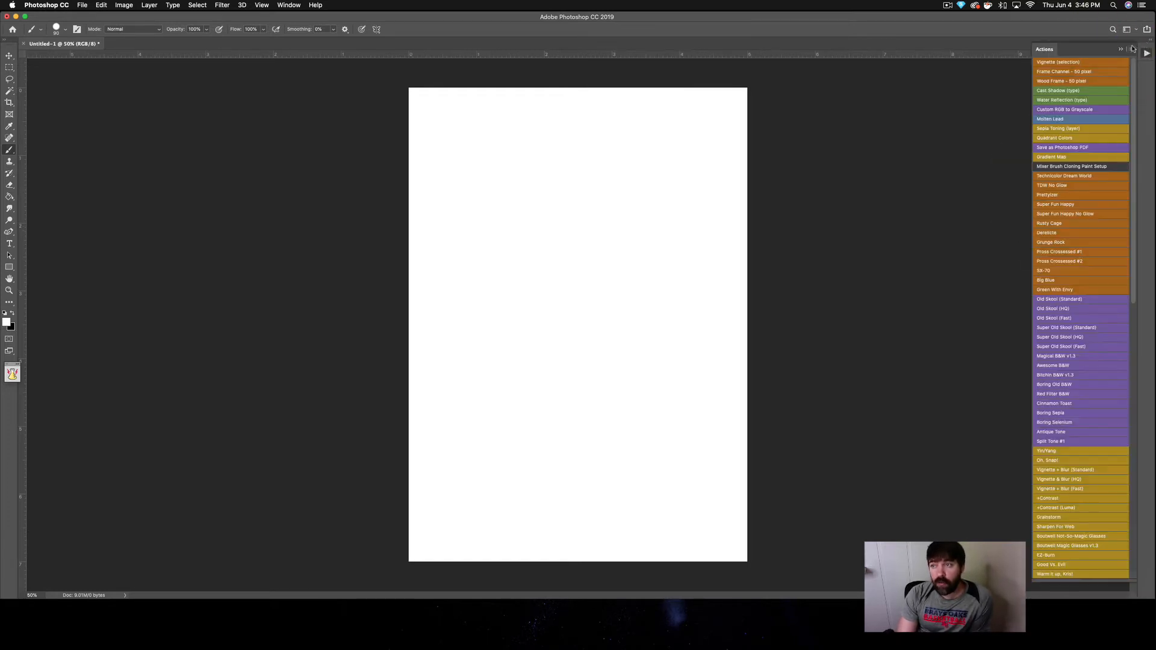
pyautogui.click(1132, 48)
pyautogui.click(1019, 332)
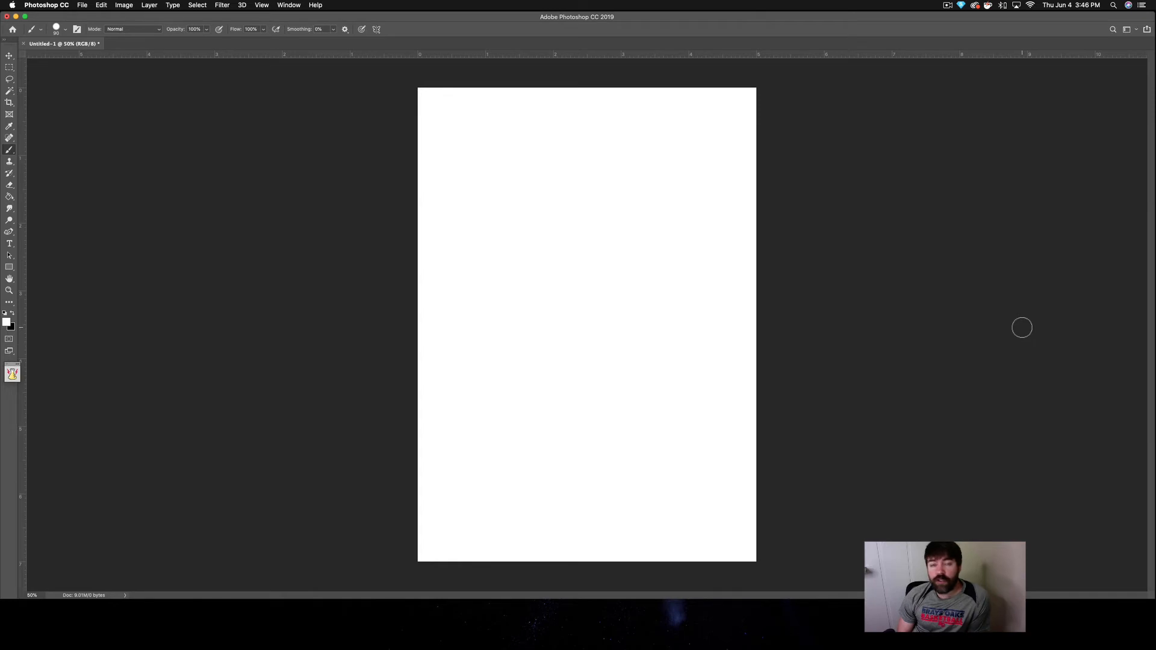
# Step: Show the Navigator panel, float it beside the canvas and dock it again as a side column
pyautogui.click(292, 5)
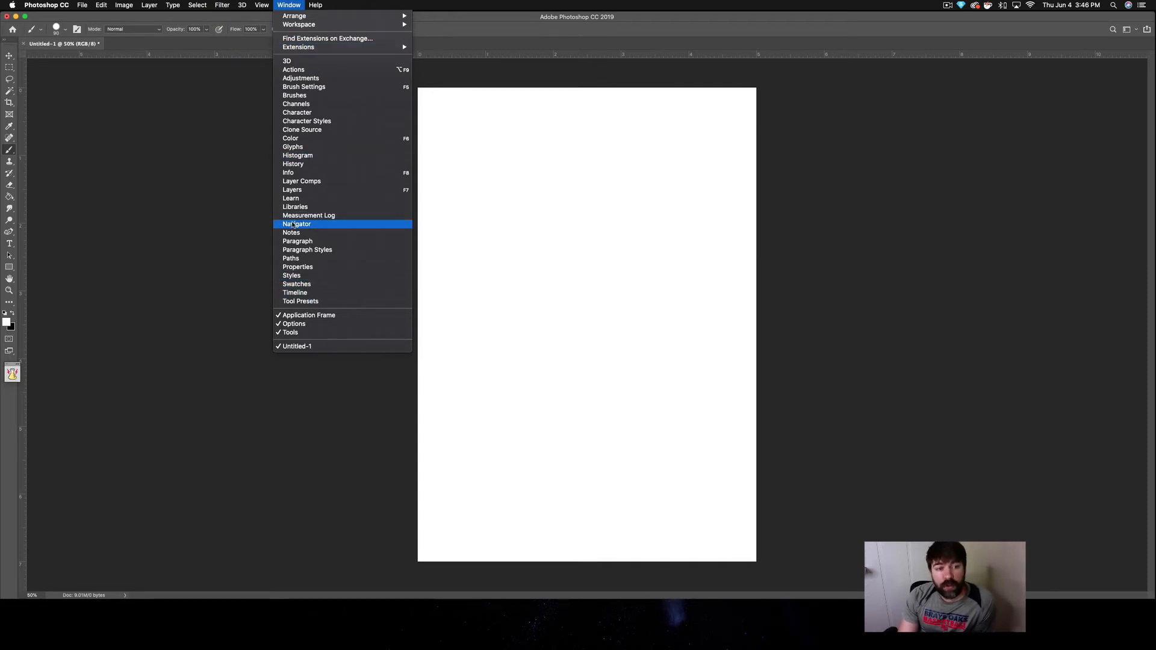
pyautogui.click(294, 224)
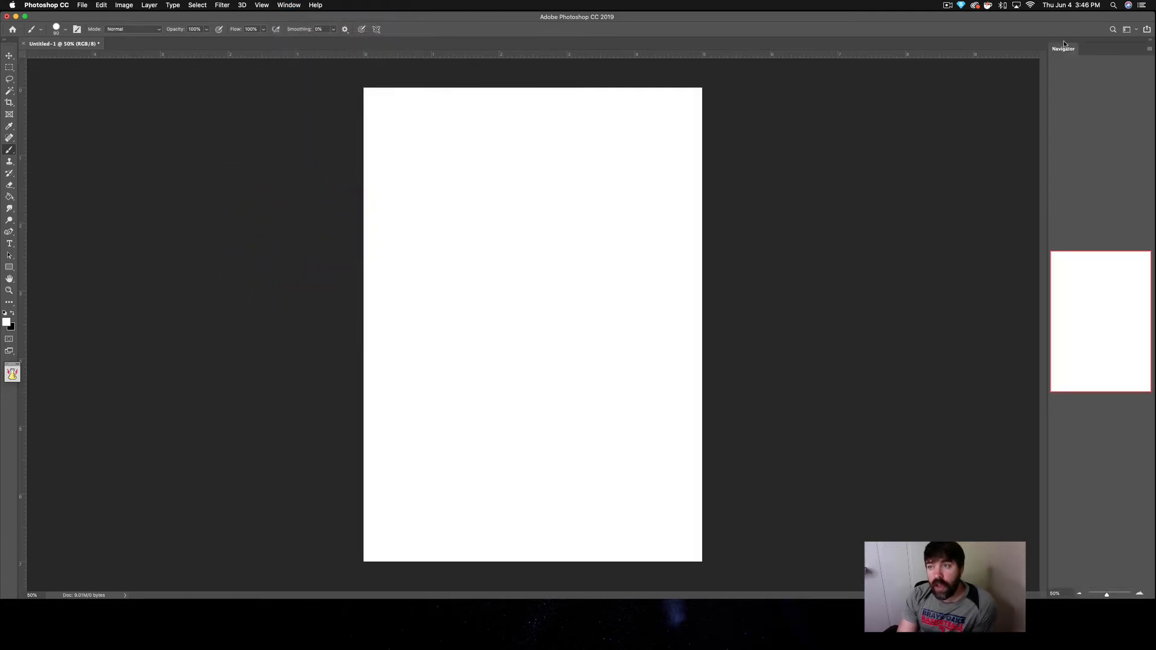
pyautogui.moveTo(1064, 46); pyautogui.dragTo(782, 124)
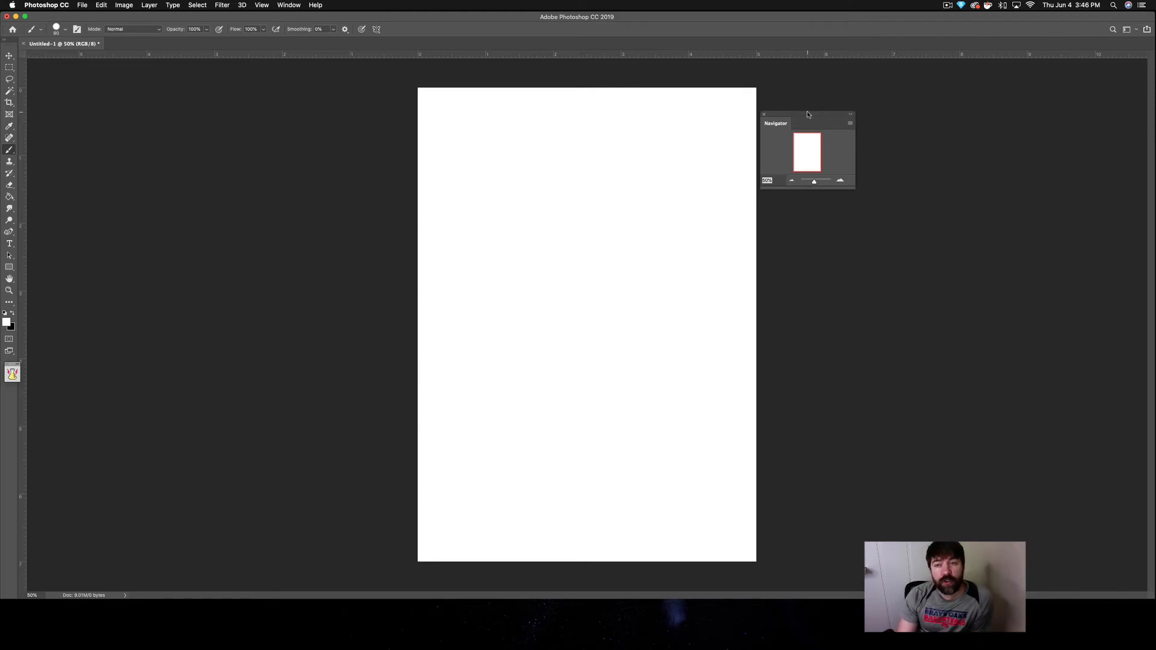
pyautogui.moveTo(807, 114); pyautogui.dragTo(1151, 251)
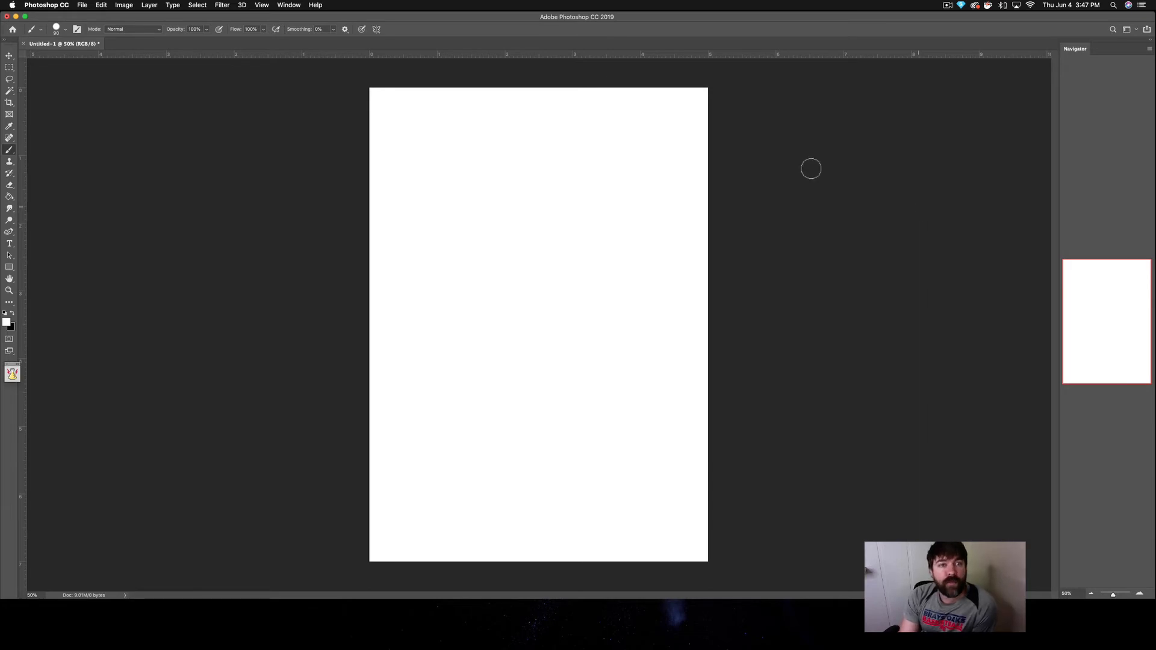
# Step: Show the History panel, dock it beneath the Navigator and shorten the Navigator to give History most of the column
pyautogui.click(290, 6)
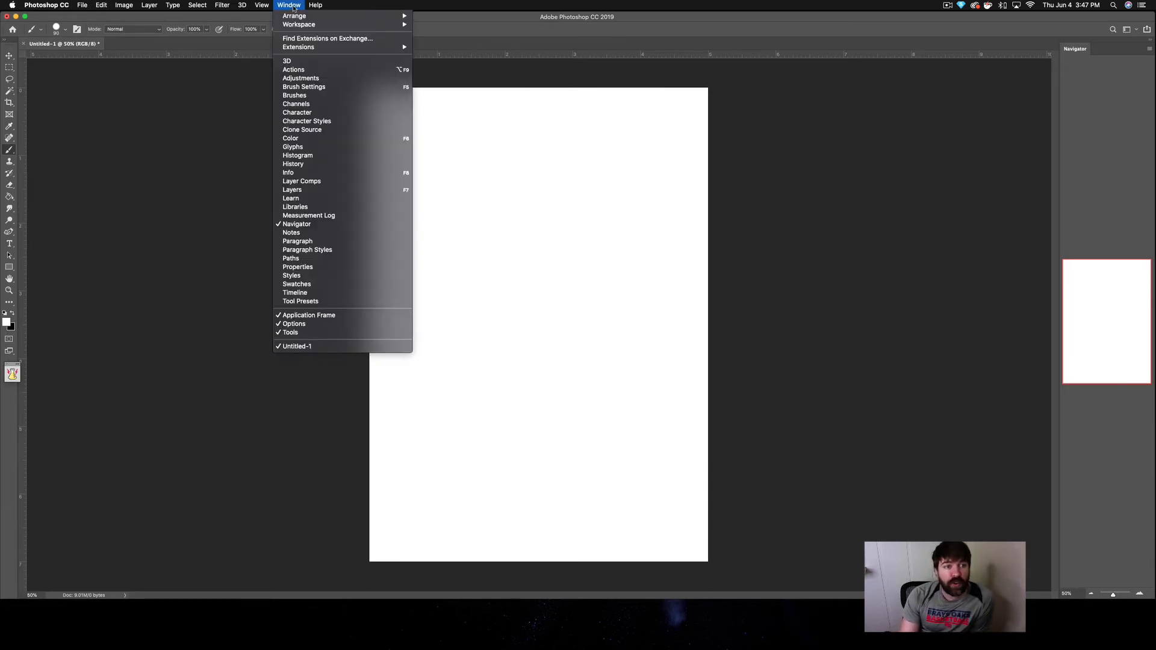
pyautogui.click(296, 164)
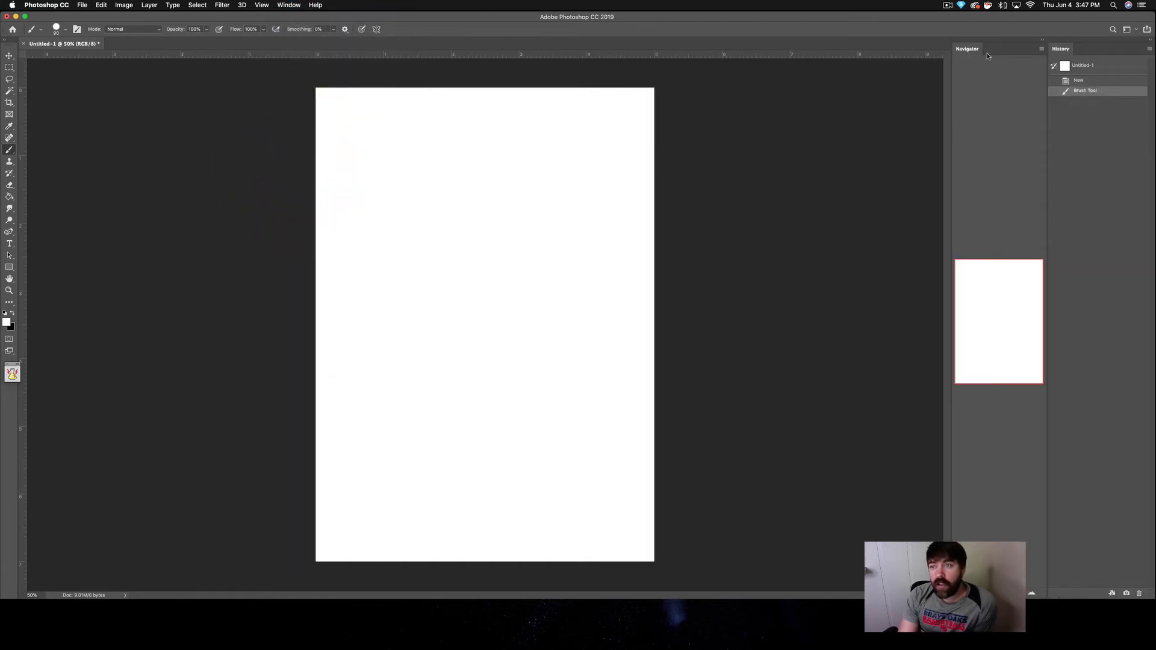
pyautogui.moveTo(1060, 50); pyautogui.dragTo(1092, 599)
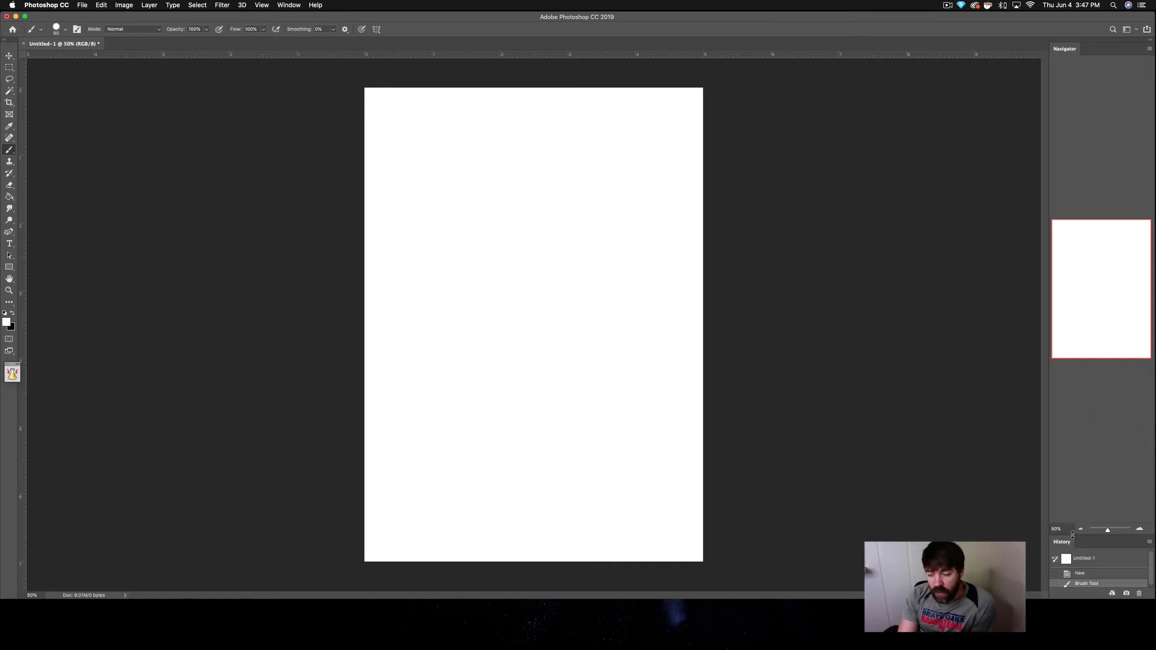
pyautogui.moveTo(1072, 534)
pyautogui.mouseDown()
pyautogui.moveTo(1108, 303)
pyautogui.moveTo(1110, 158)
pyautogui.mouseUp()
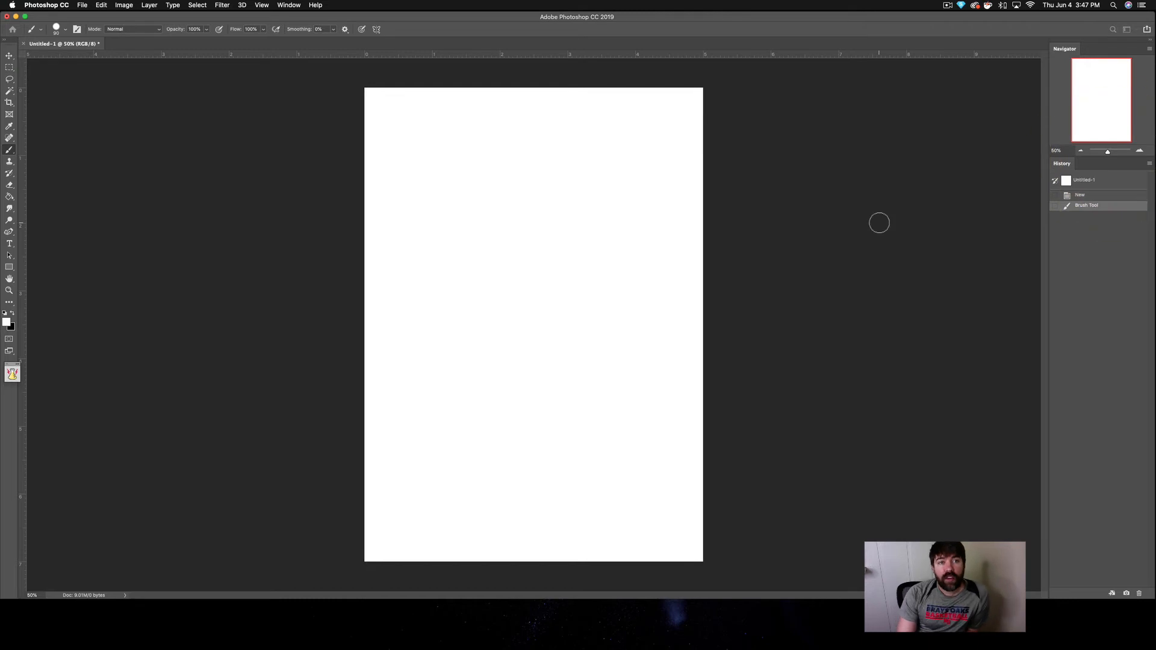
# Step: Show the Layers panel and separate it from the Channels and Paths group as a floating panel beside the canvas
pyautogui.click(288, 4)
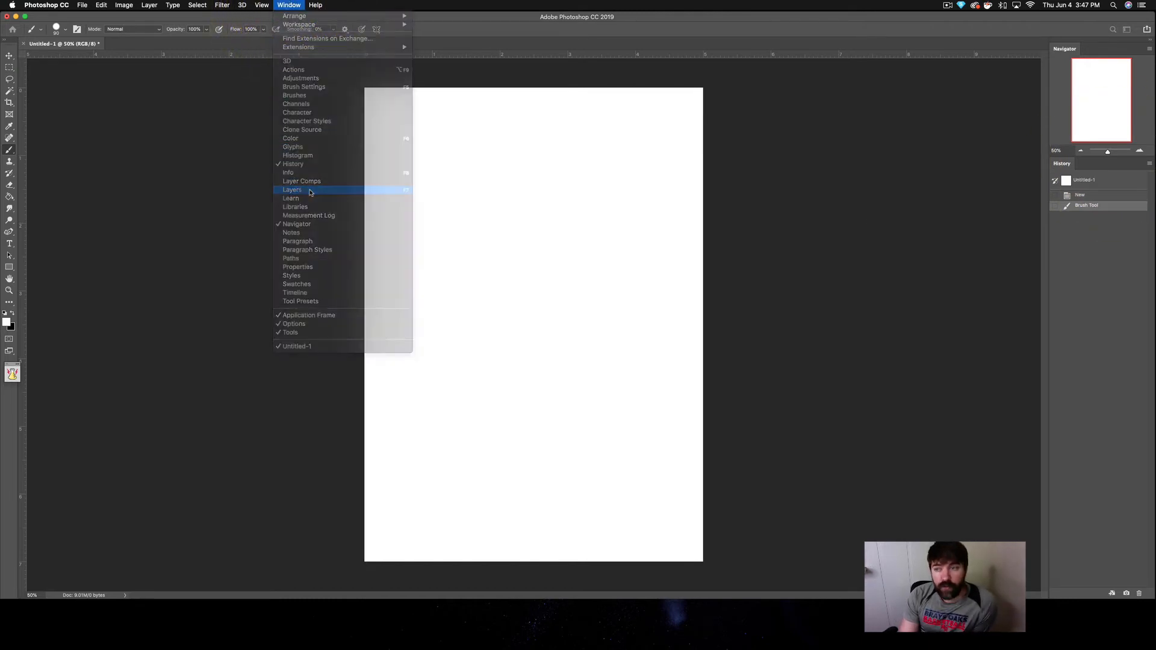
pyautogui.click(310, 191)
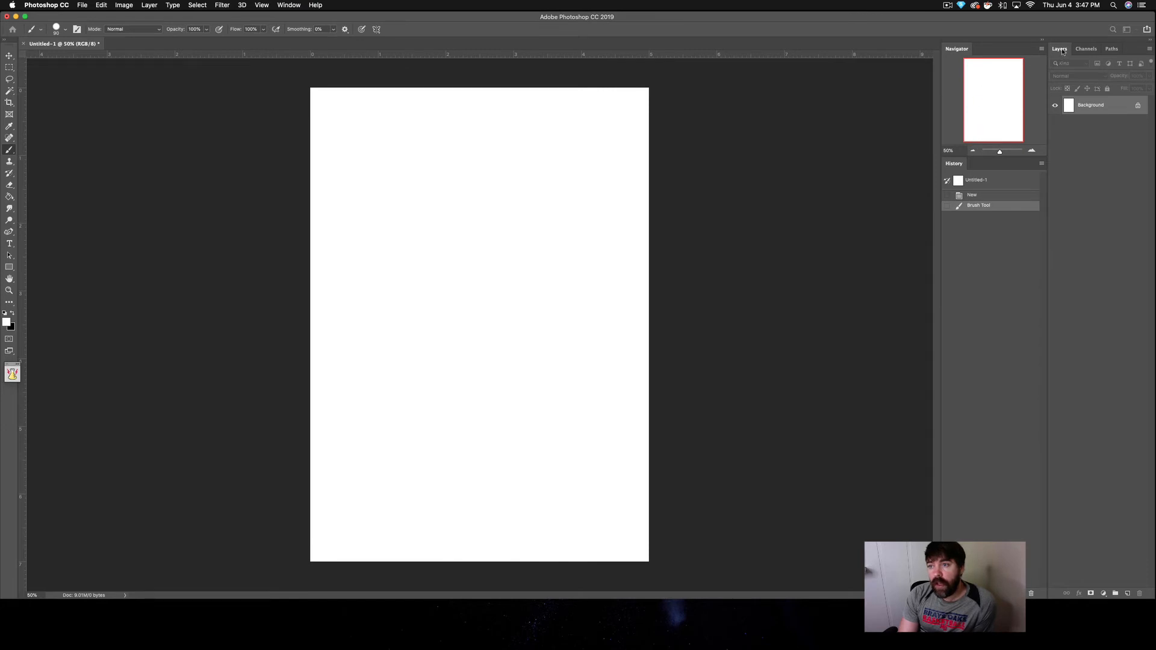
pyautogui.moveTo(1059, 49); pyautogui.dragTo(666, 104)
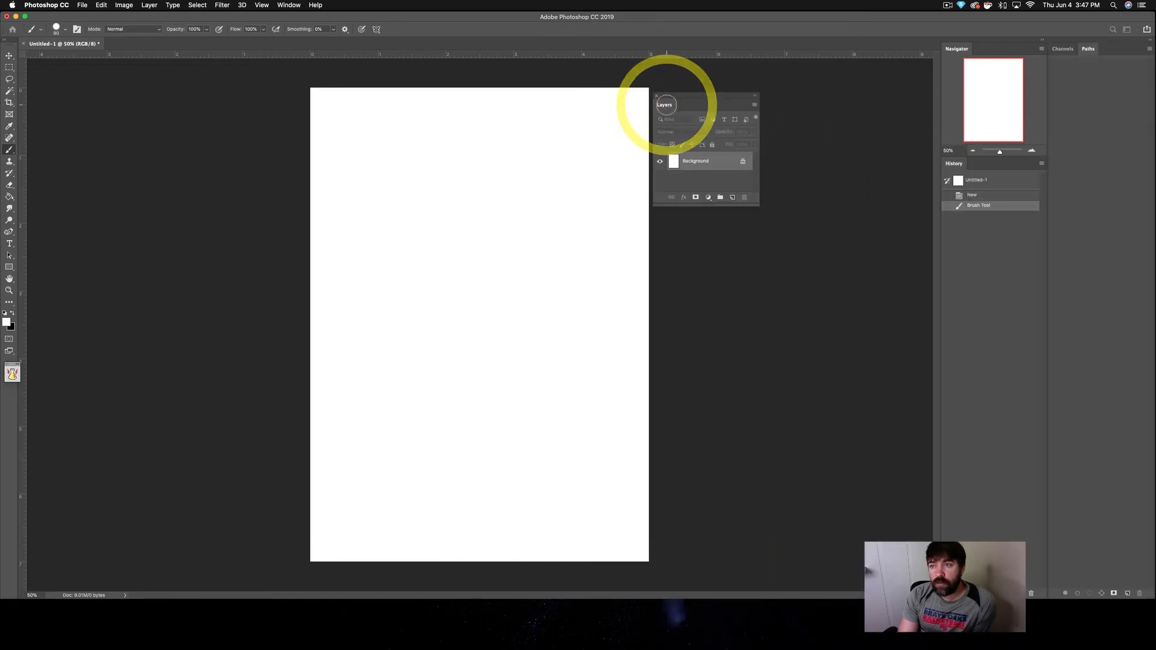
# Step: Close the Channels and Paths panels that remain docked in the outer side column
pyautogui.click(1070, 50)
pyautogui.click(1149, 48)
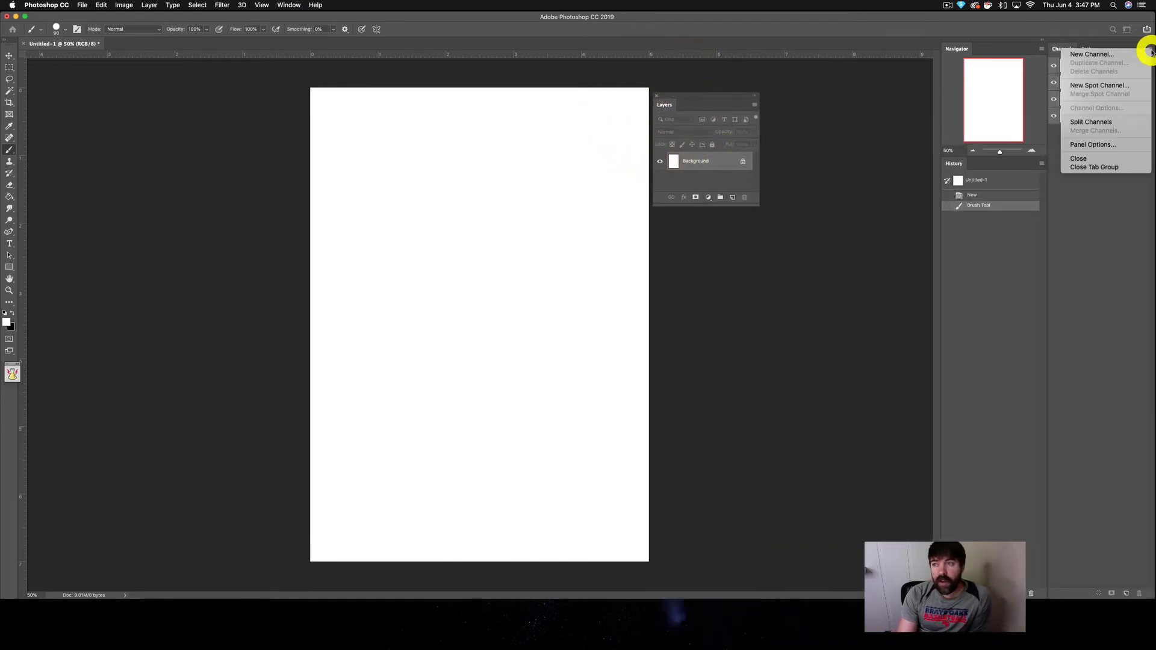
pyautogui.click(1077, 160)
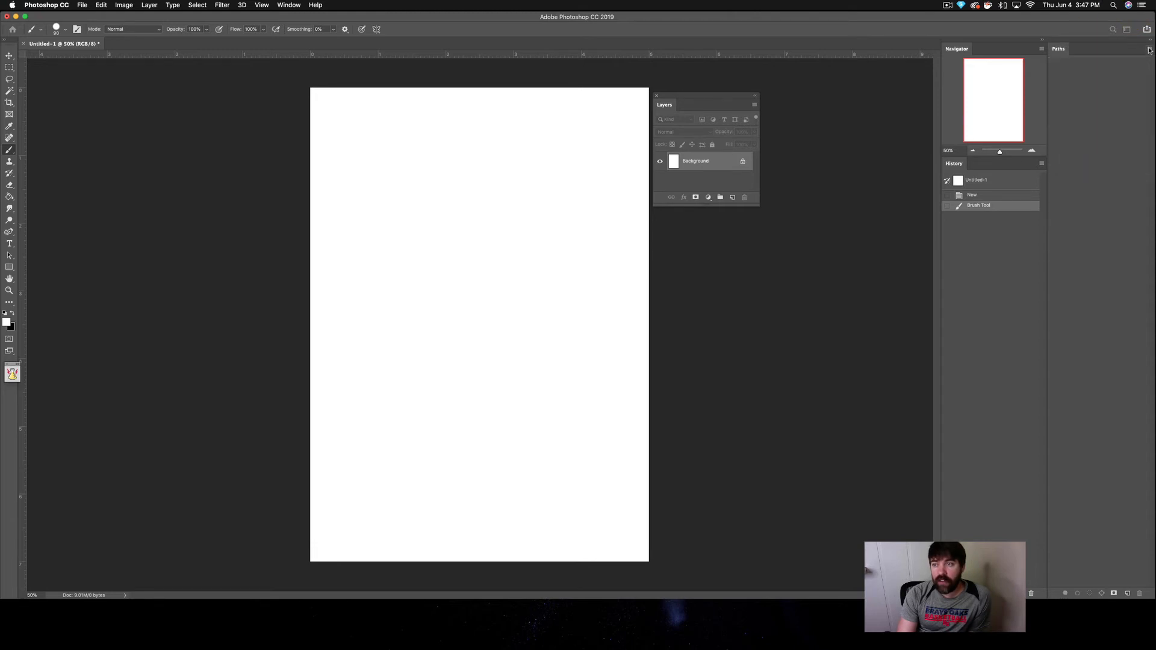
pyautogui.click(1149, 49)
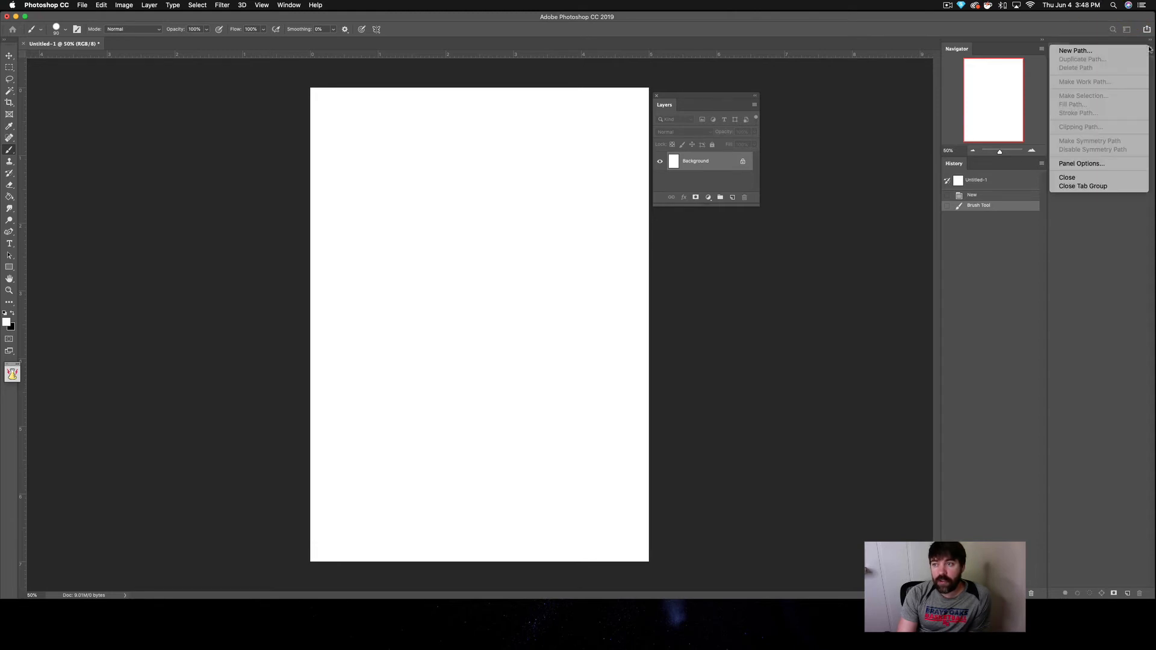
pyautogui.click(1067, 177)
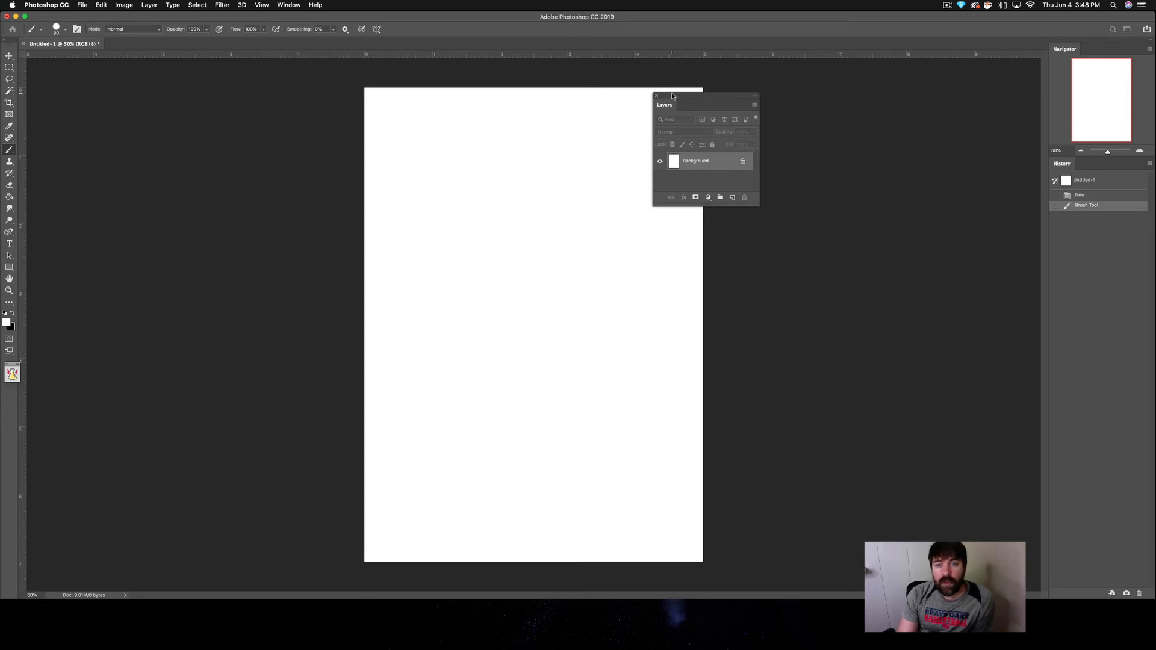
# Step: Dock the floating Layers panel beneath History, enlarge it upward, and make the Navigator panel slightly taller
pyautogui.moveTo(672, 95); pyautogui.dragTo(1076, 482)
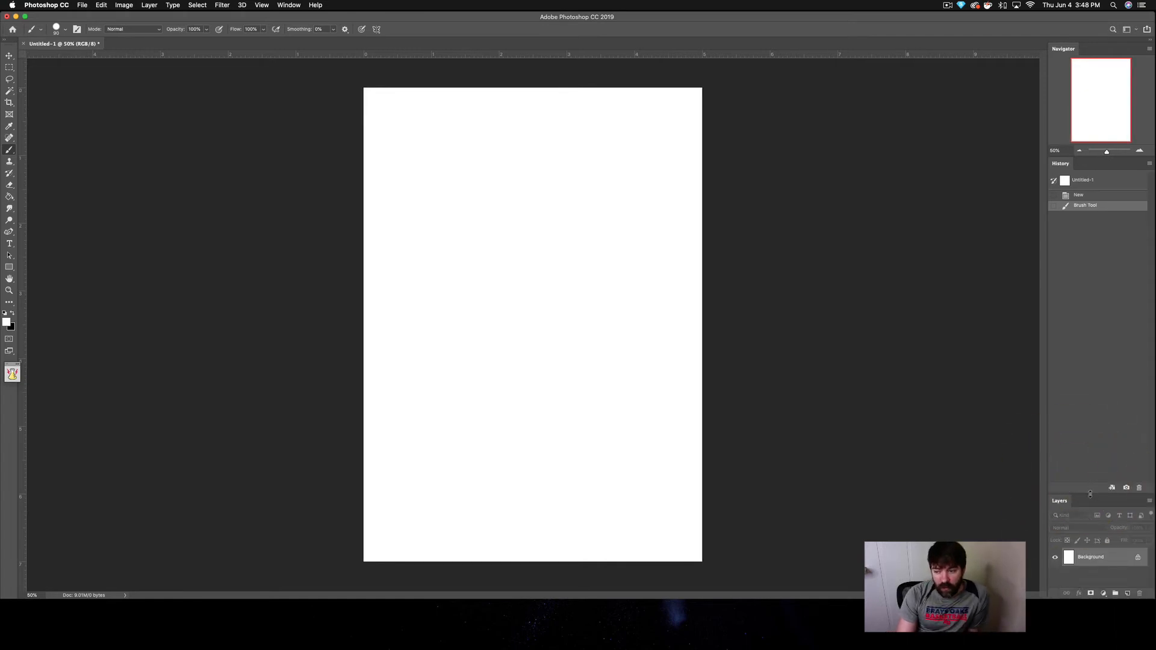
pyautogui.moveTo(1089, 493); pyautogui.dragTo(1090, 367)
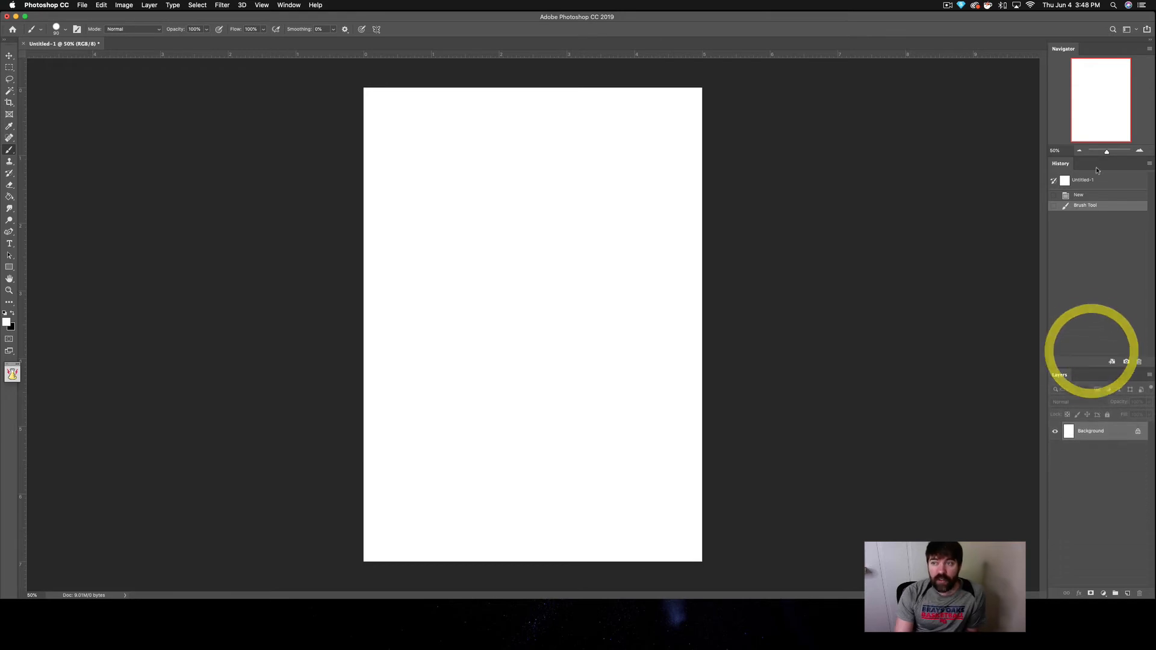
pyautogui.moveTo(1091, 157); pyautogui.dragTo(1091, 180)
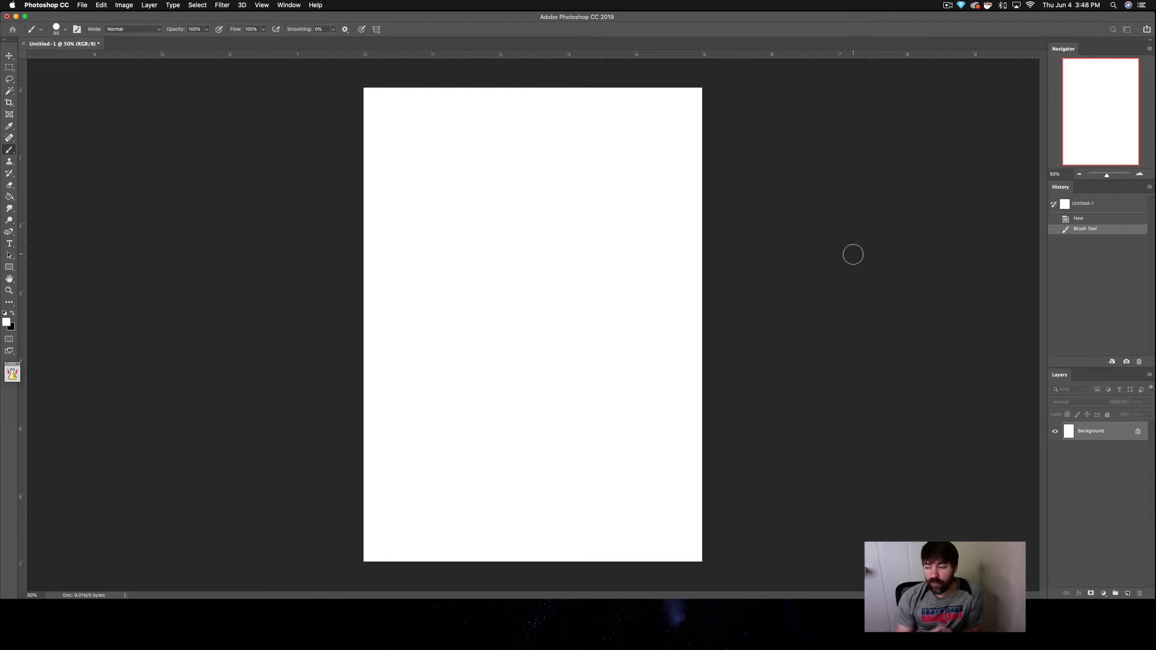
# Step: Show the Brushes panel and dock its group as a full-height column beside the toolbar
pyautogui.click(283, 4)
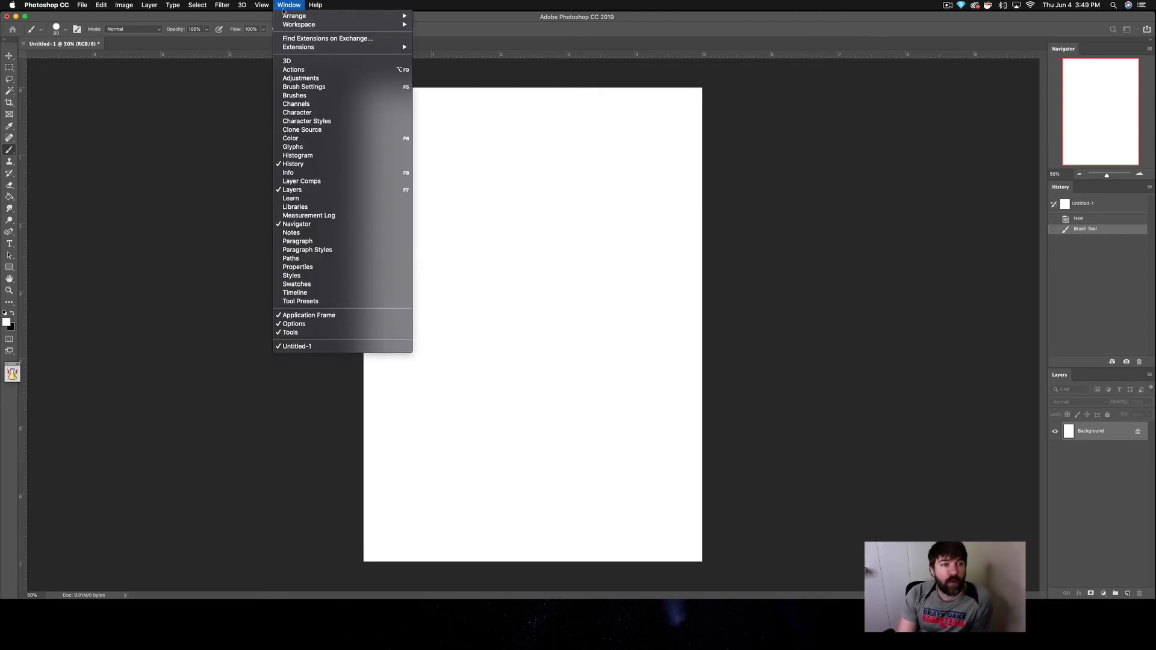
pyautogui.click(297, 95)
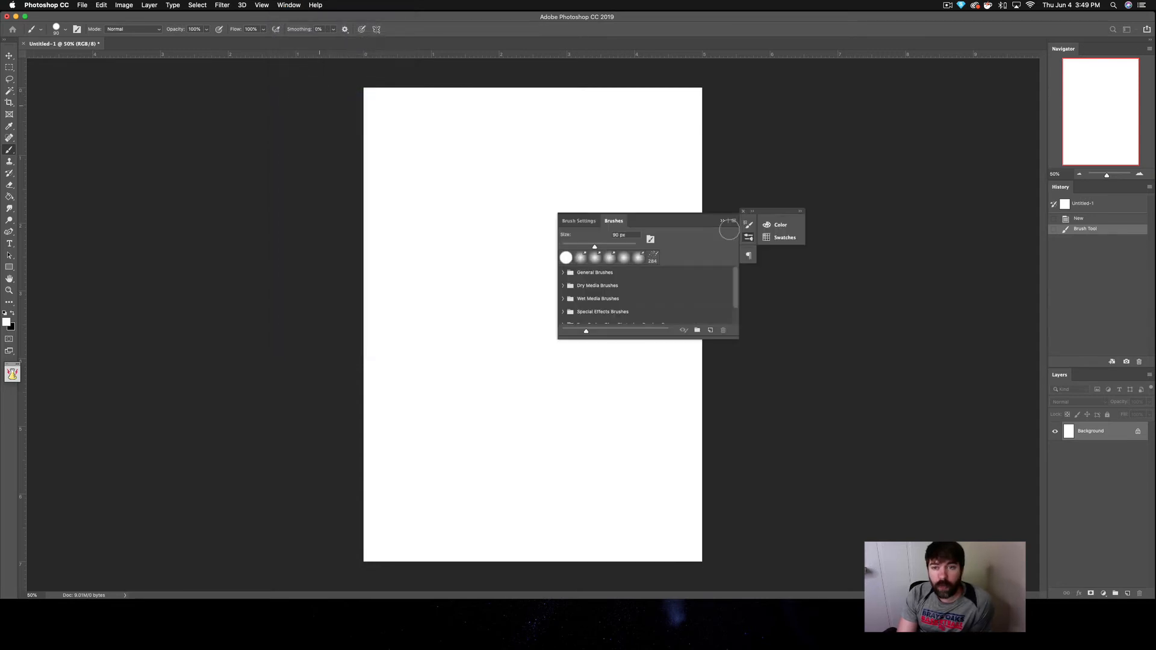
pyautogui.moveTo(646, 223)
pyautogui.mouseDown()
pyautogui.moveTo(837, 248)
pyautogui.moveTo(919, 278)
pyautogui.moveTo(898, 108)
pyautogui.moveTo(858, 46)
pyautogui.moveTo(886, 91)
pyautogui.moveTo(429, 164)
pyautogui.moveTo(36, 202)
pyautogui.moveTo(109, 181)
pyautogui.moveTo(215, 93)
pyautogui.moveTo(326, 37)
pyautogui.moveTo(342, 64)
pyautogui.moveTo(473, 94)
pyautogui.moveTo(515, 73)
pyautogui.moveTo(534, 37)
pyautogui.moveTo(22, 185)
pyautogui.mouseUp()
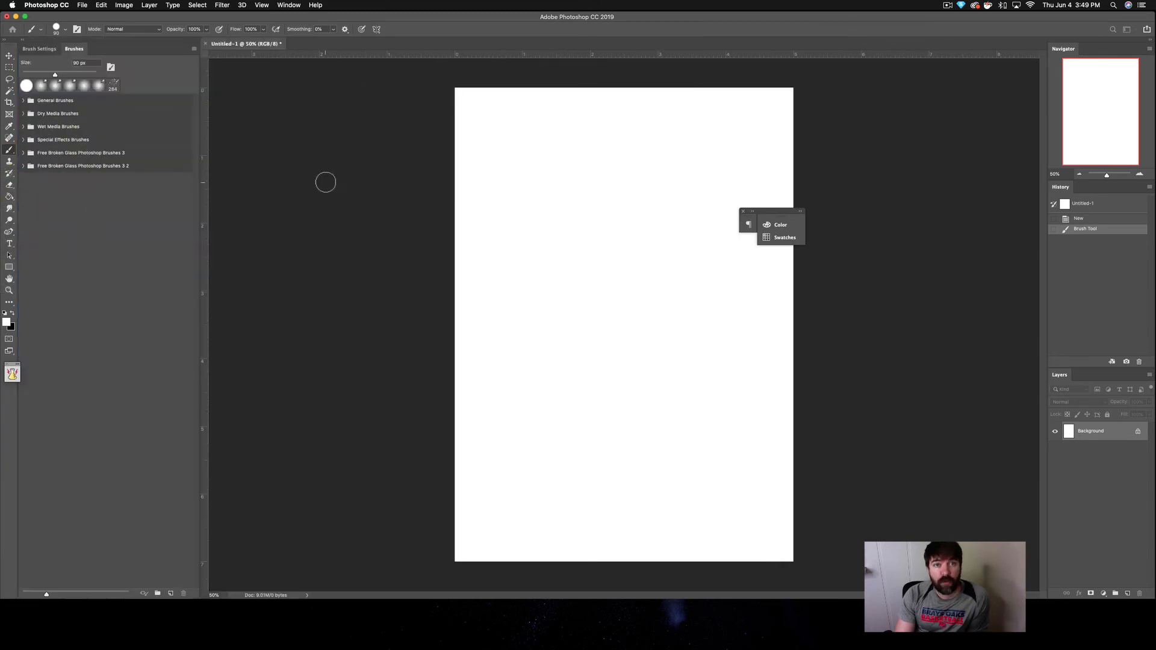
# Step: Show the Histogram panel and dock it as a separate column beside the Navigator, History and Layers column
pyautogui.click(288, 5)
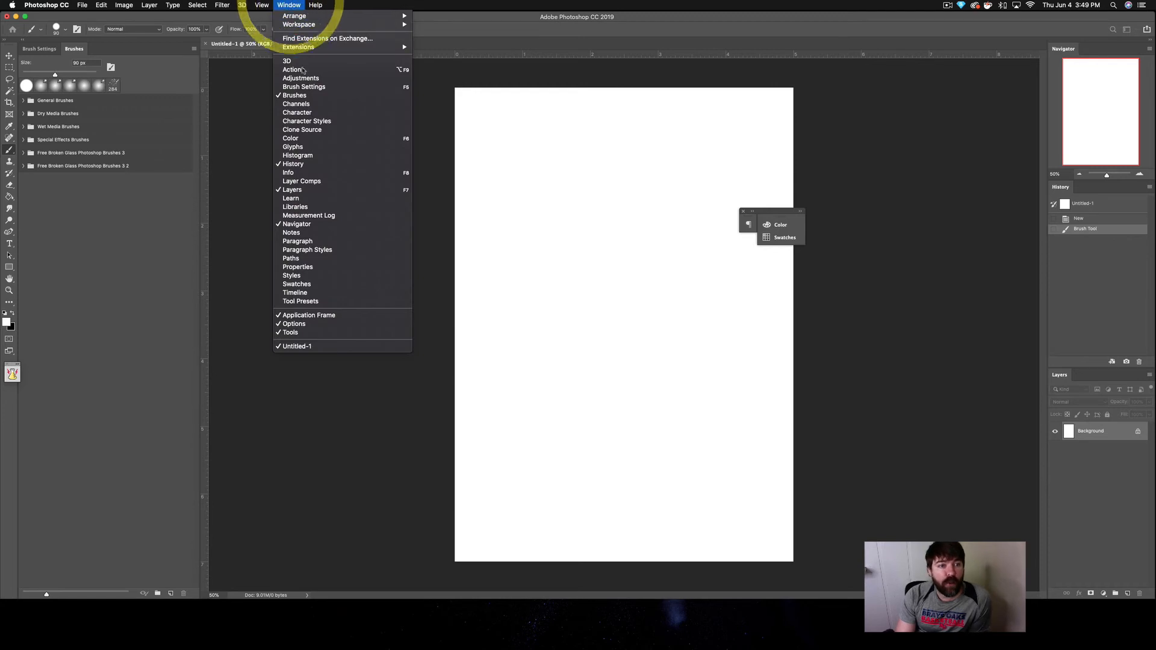
pyautogui.click(318, 156)
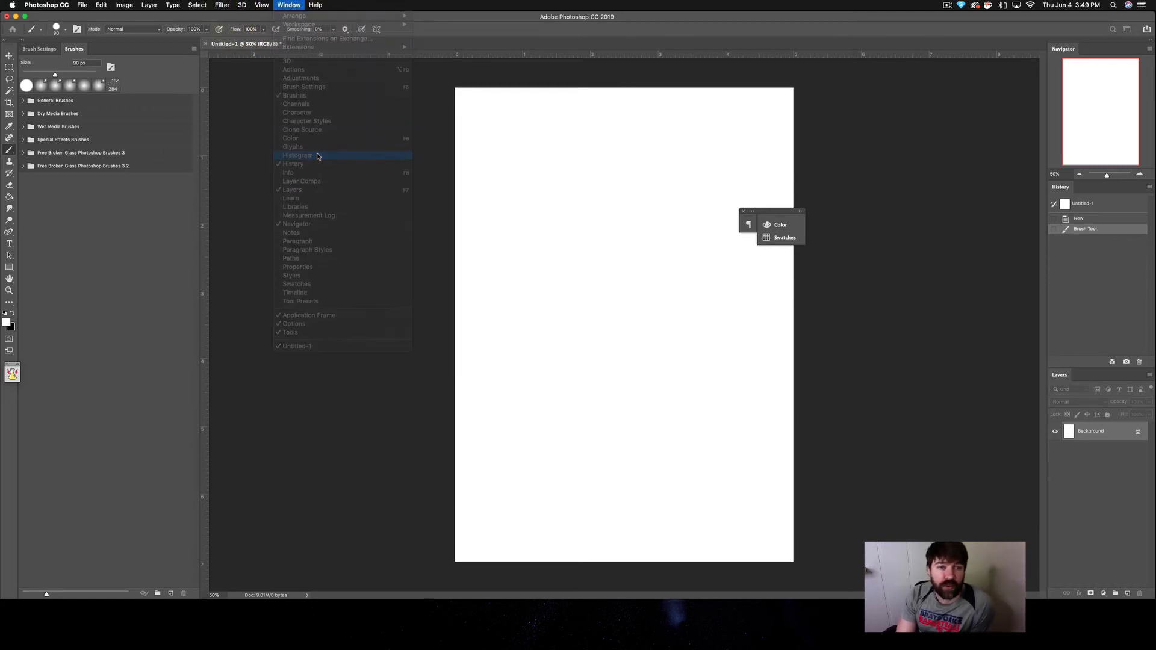
pyautogui.moveTo(701, 218); pyautogui.dragTo(1043, 486)
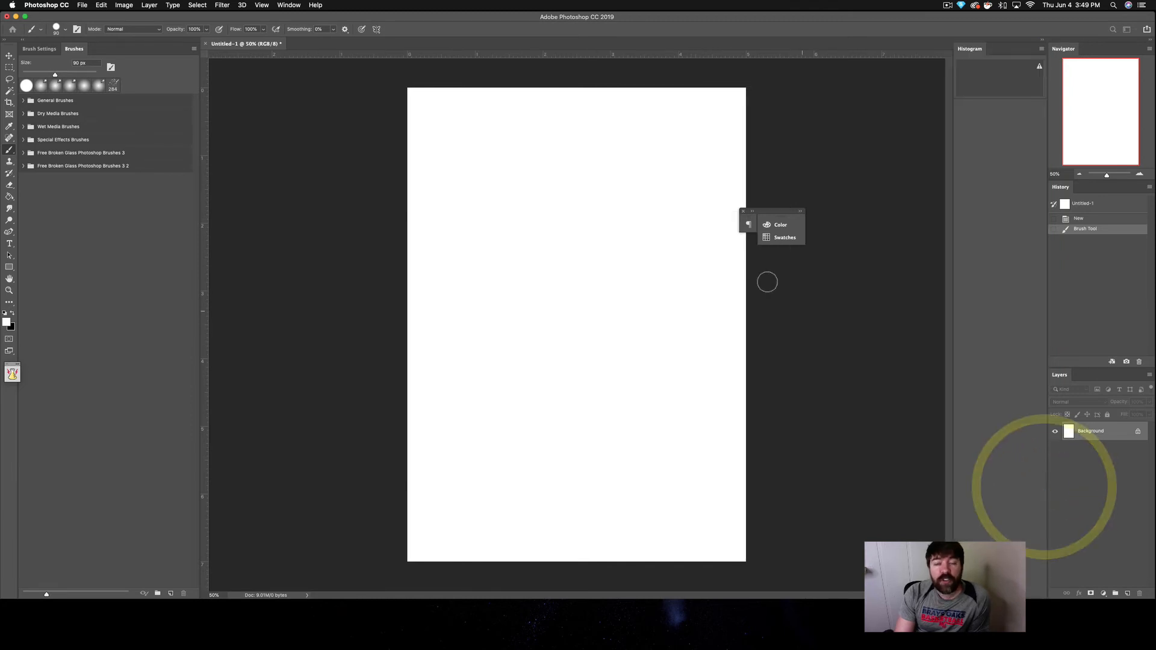
# Step: Show the Styles panel and dock its group as a horizontal strip beneath the canvas
pyautogui.click(289, 4)
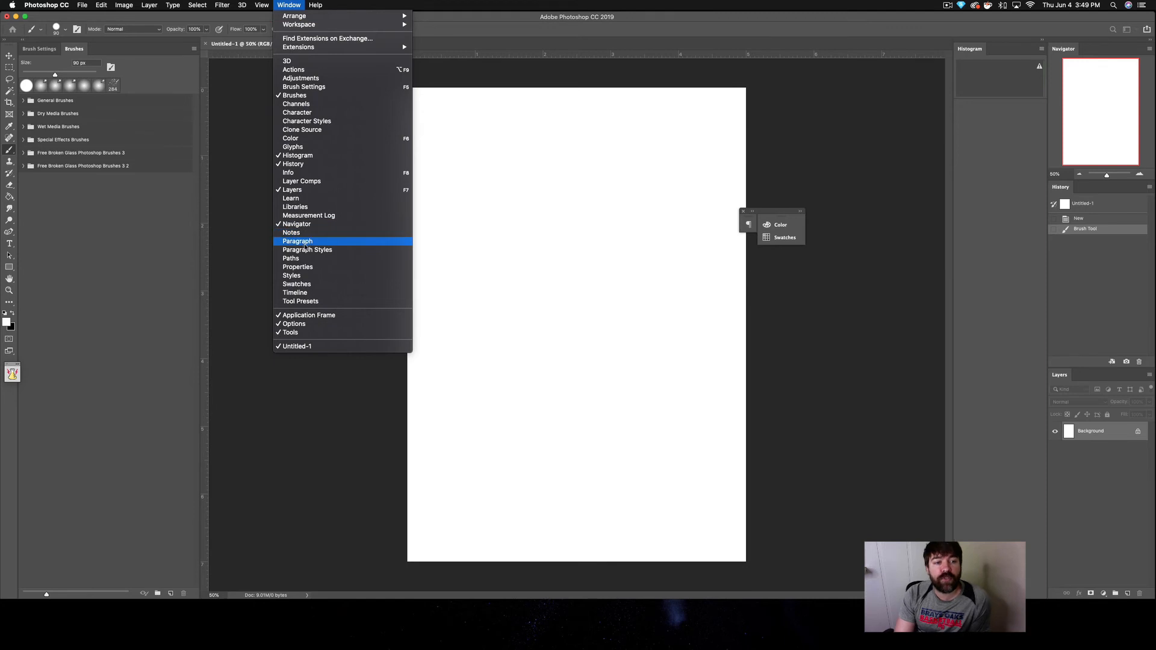
pyautogui.click(310, 275)
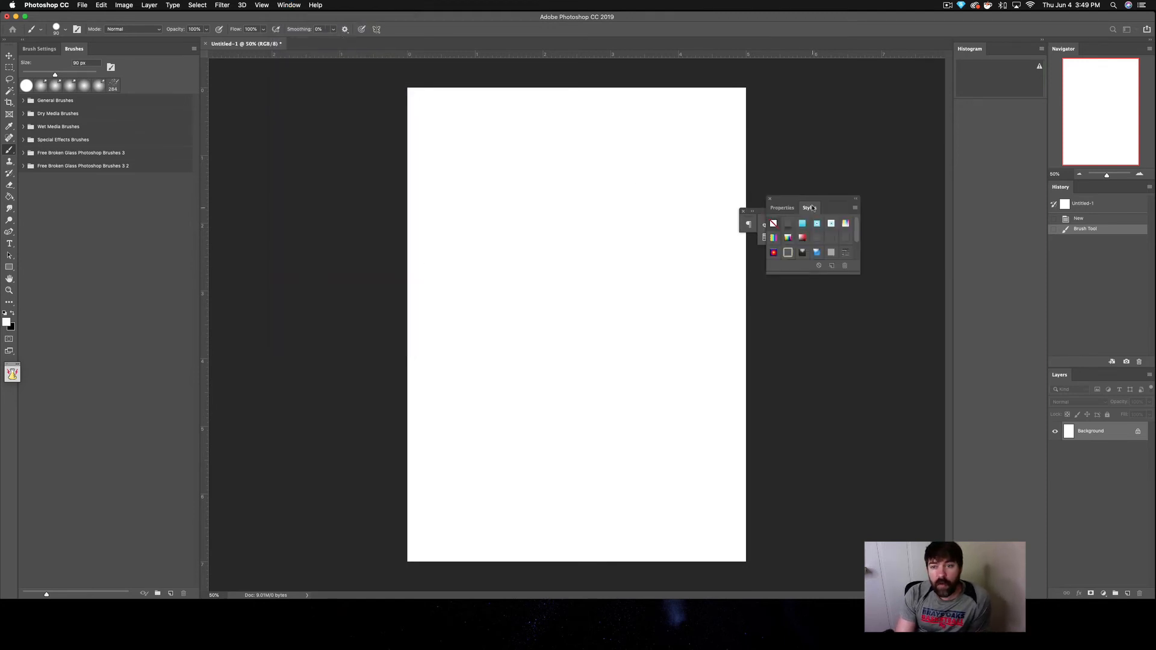
pyautogui.moveTo(810, 200); pyautogui.dragTo(801, 596)
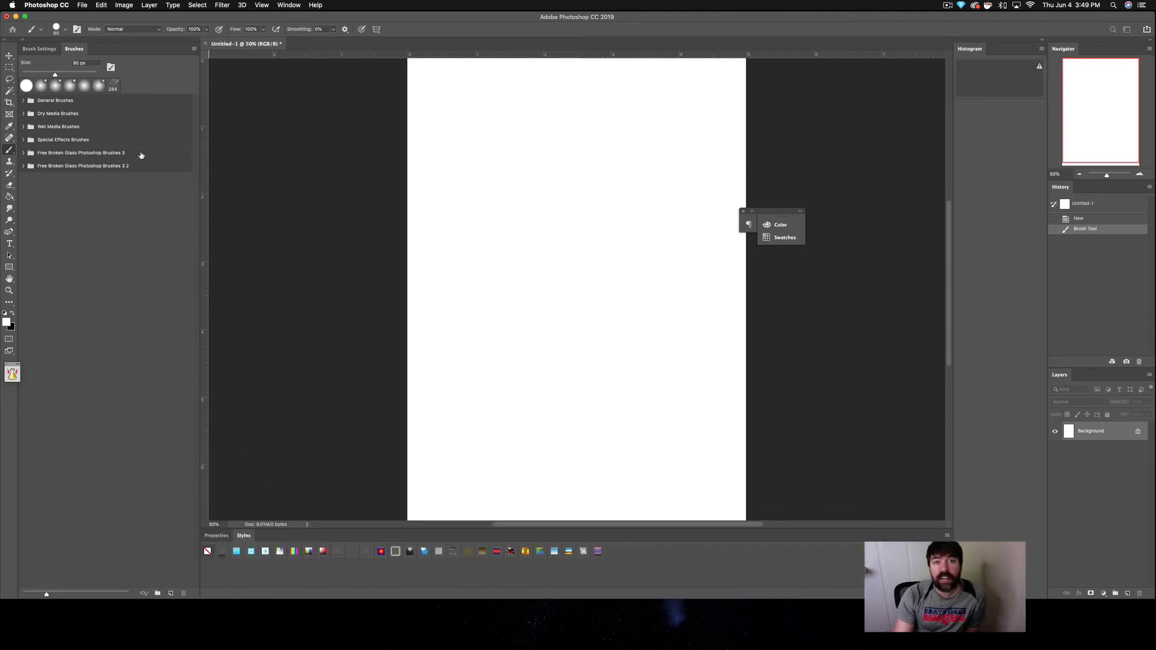
# Step: Show the Timeline panel and dock it as a column between the Histogram and Navigator columns
pyautogui.click(283, 4)
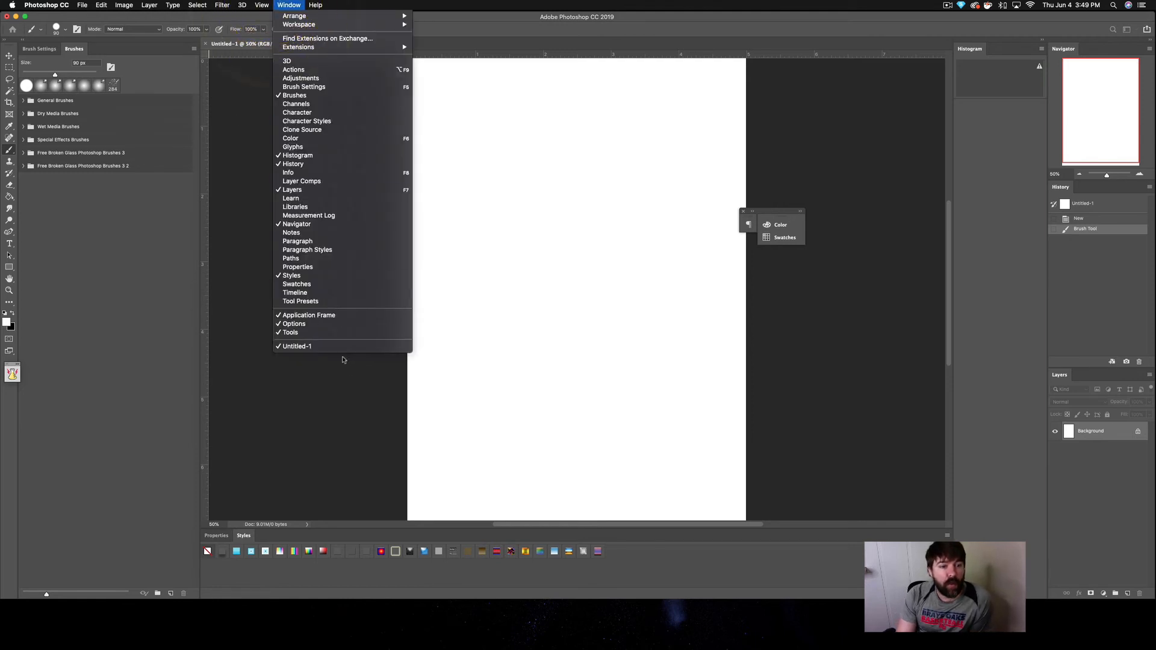
pyautogui.click(298, 294)
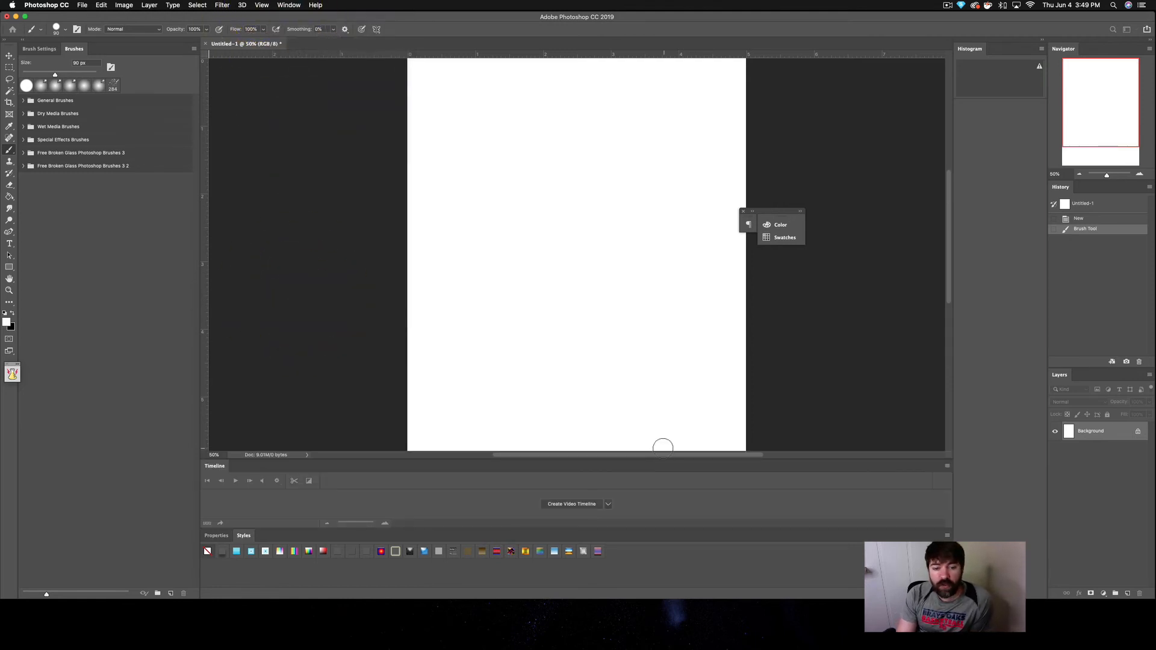
pyautogui.moveTo(523, 467); pyautogui.dragTo(949, 310)
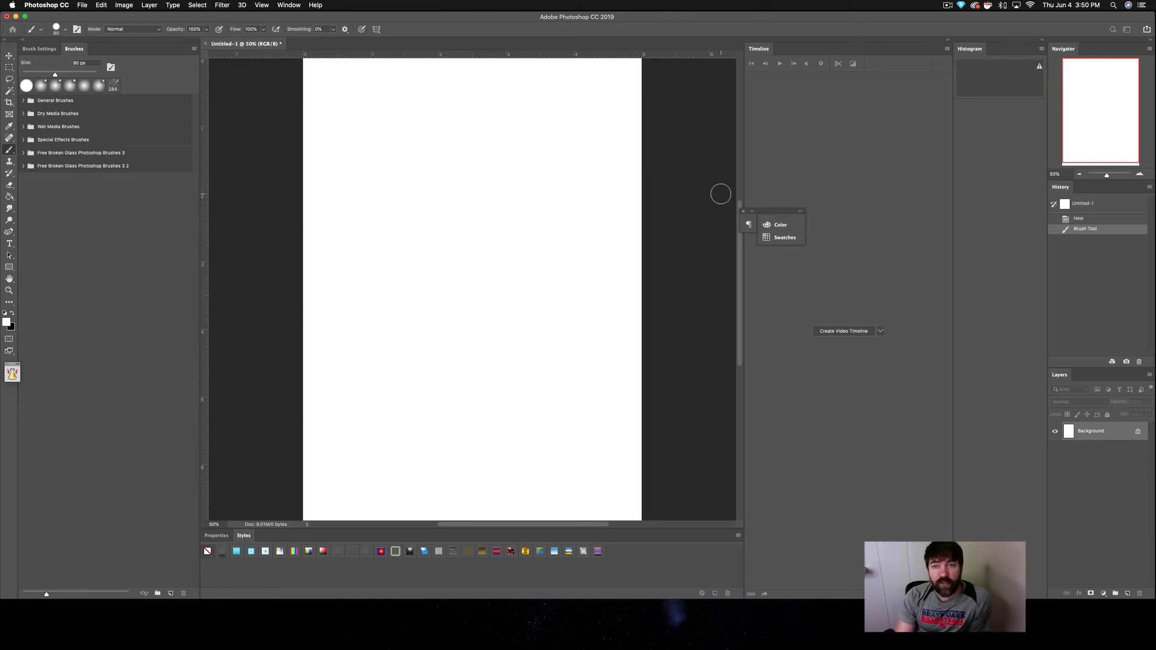
pyautogui.moveTo(873, 46); pyautogui.dragTo(1046, 217)
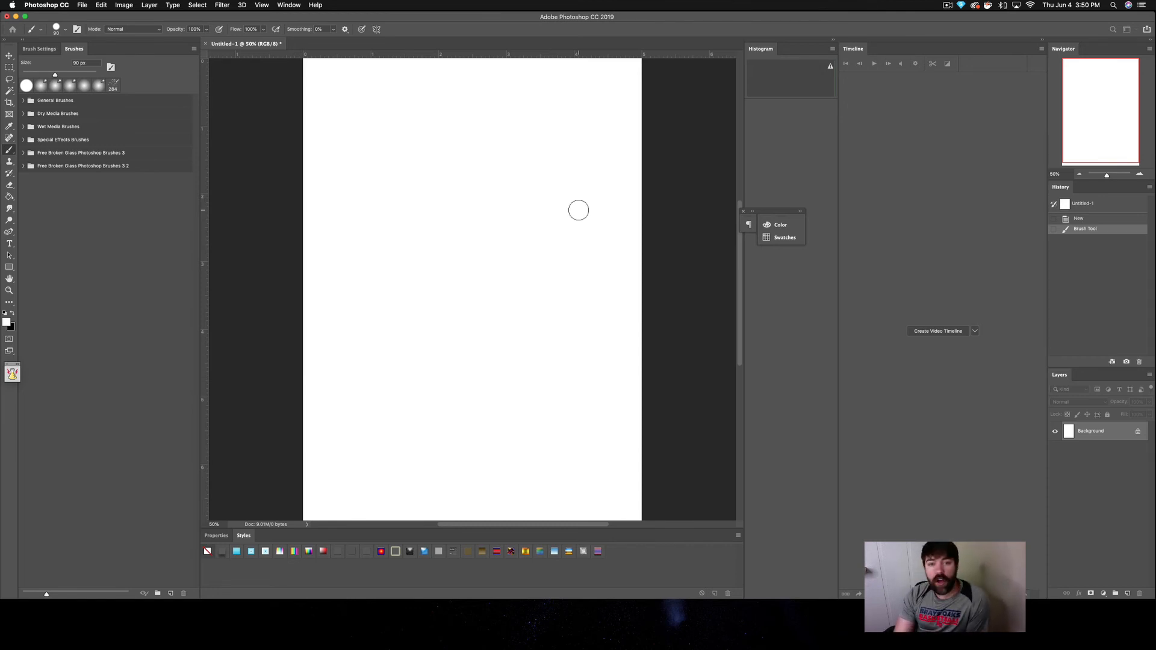
# Step: Switch to the Photography workspace
pyautogui.click(291, 6)
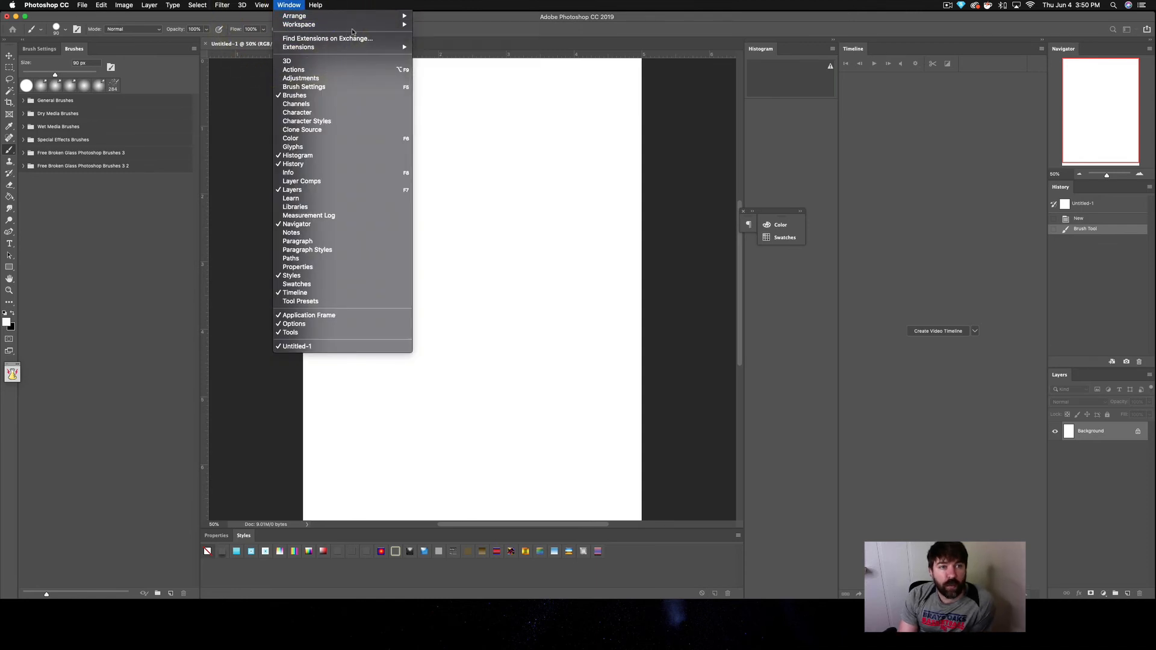
pyautogui.moveTo(370, 28)
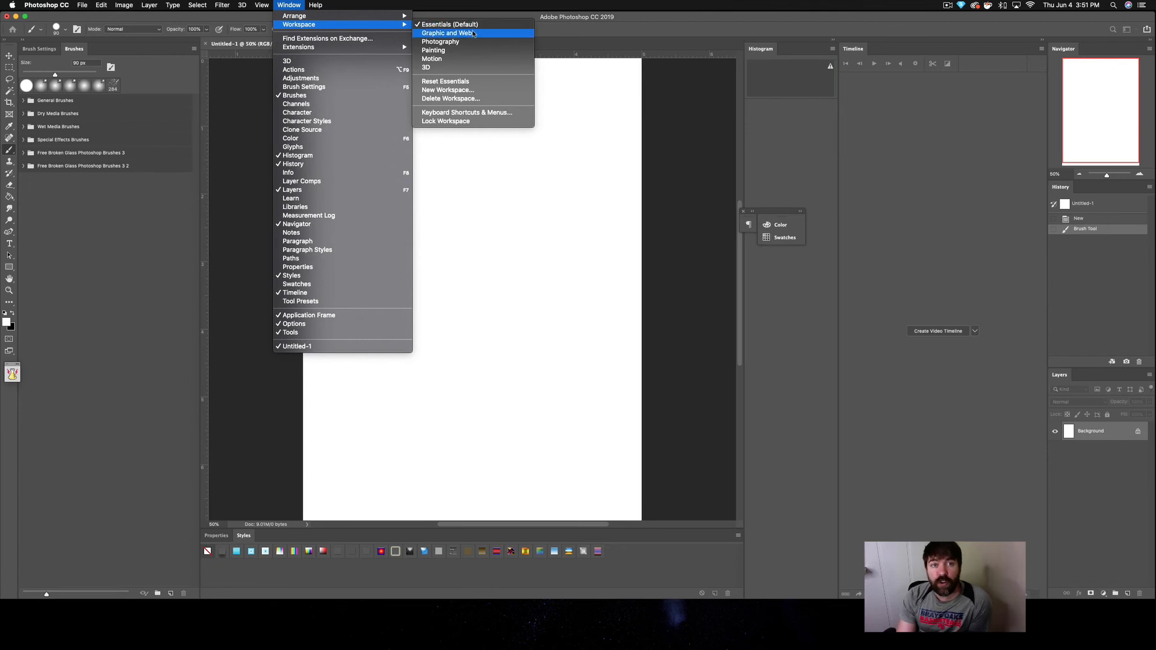
pyautogui.click(452, 42)
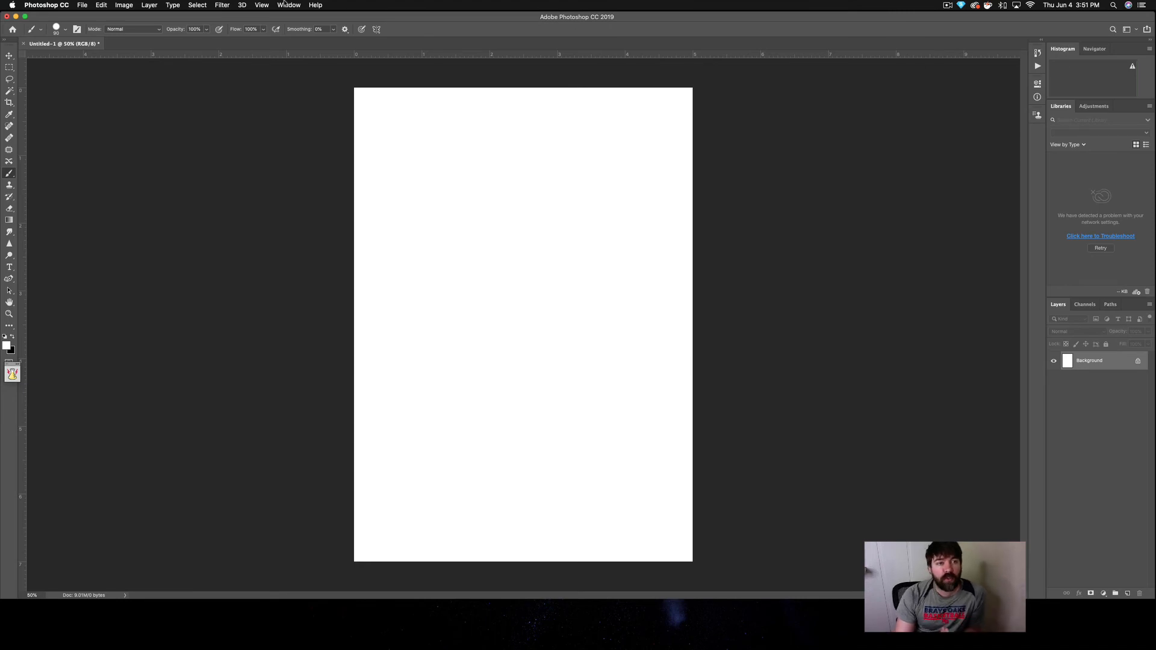
# Step: Switch to the Painting workspace and return to the Essentials (Default) workspace
pyautogui.click(288, 5)
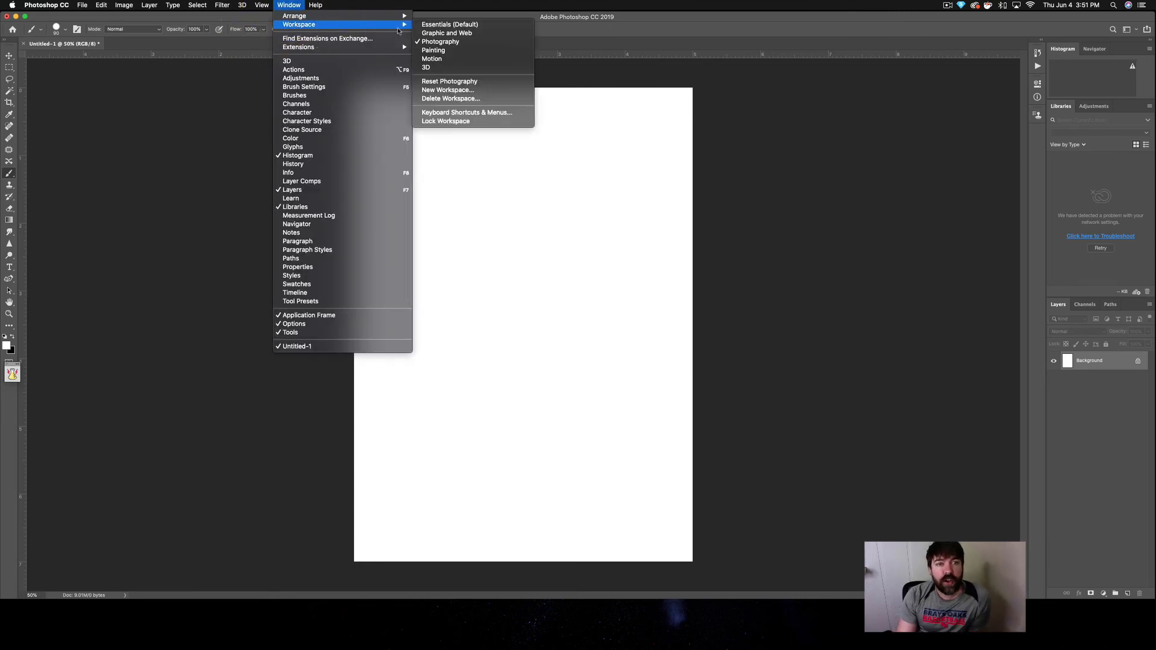
pyautogui.click(433, 50)
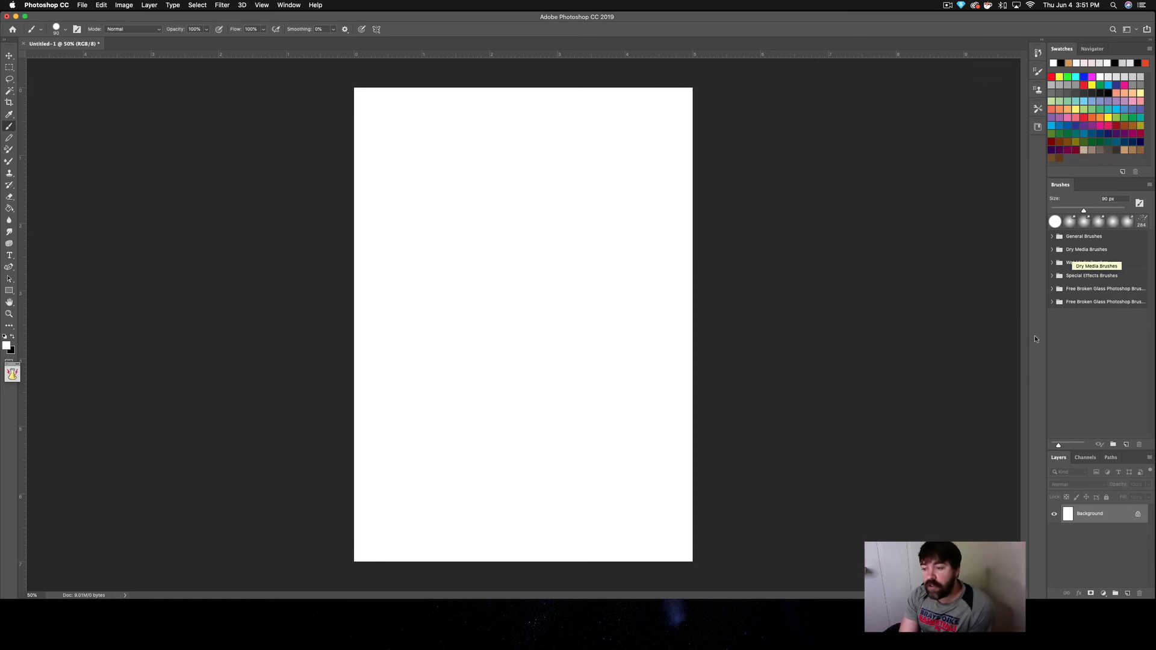
pyautogui.click(289, 5)
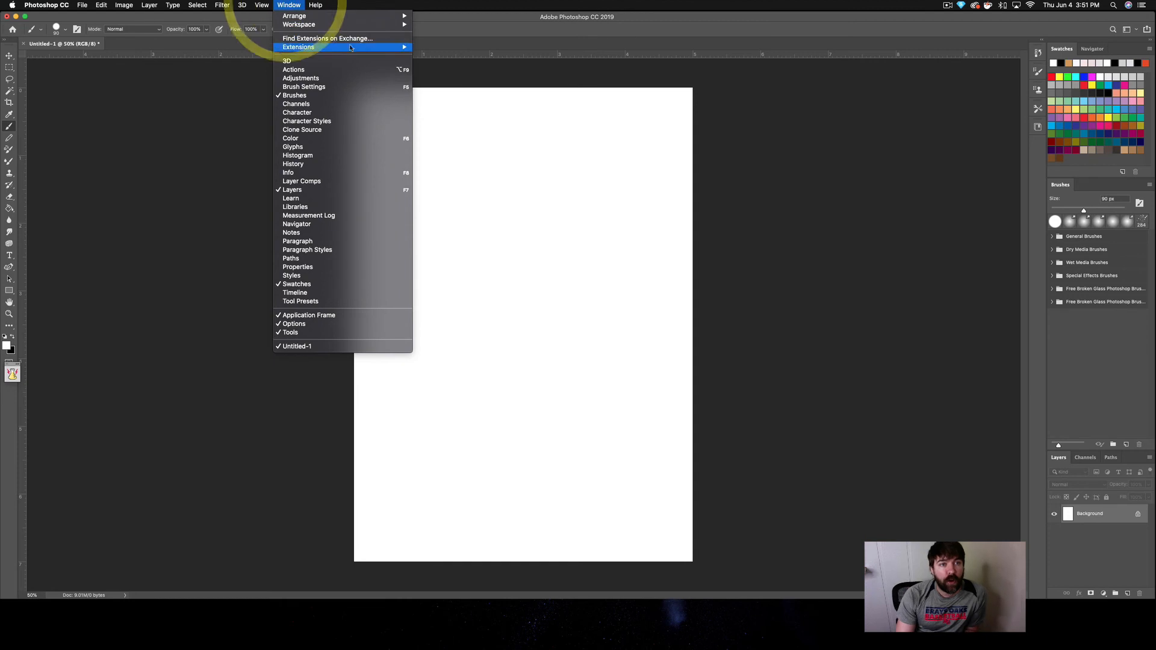
pyautogui.click(448, 27)
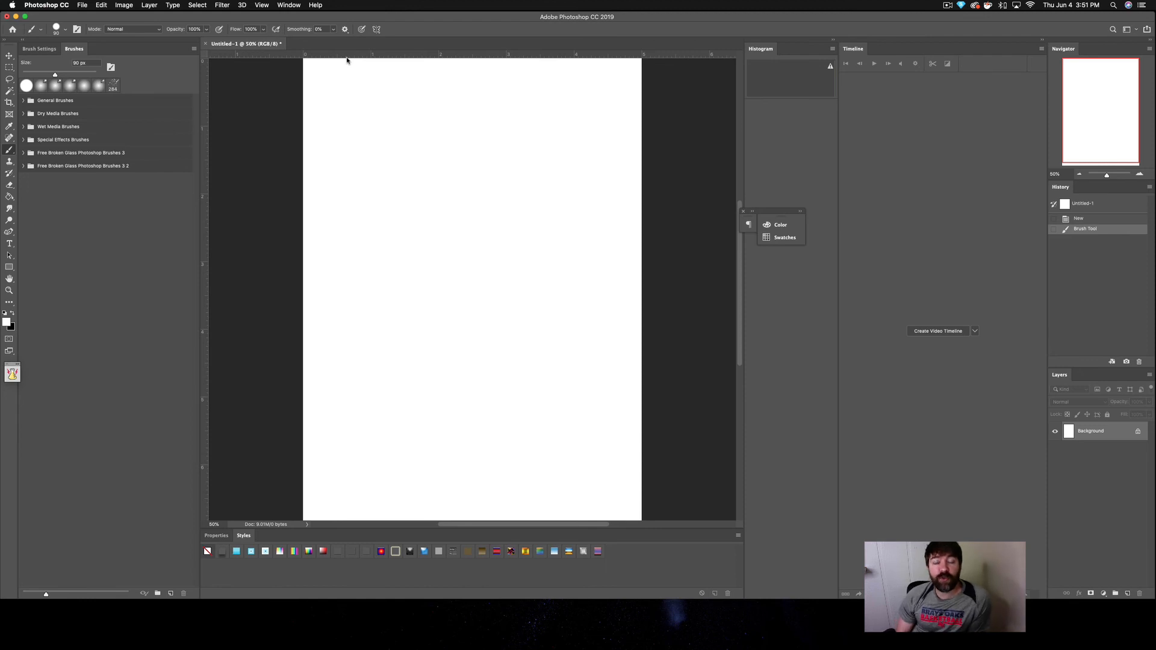
# Step: Reset the Essentials workspace to its original panel layout
pyautogui.click(289, 4)
pyautogui.moveTo(313, 24)
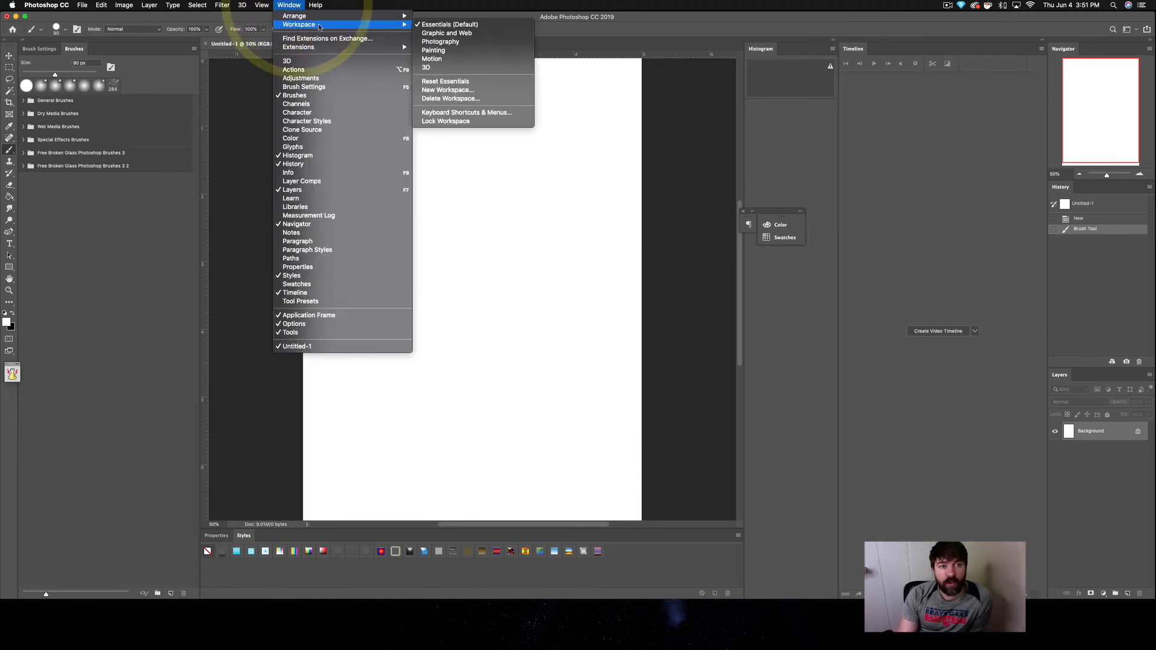
pyautogui.click(444, 81)
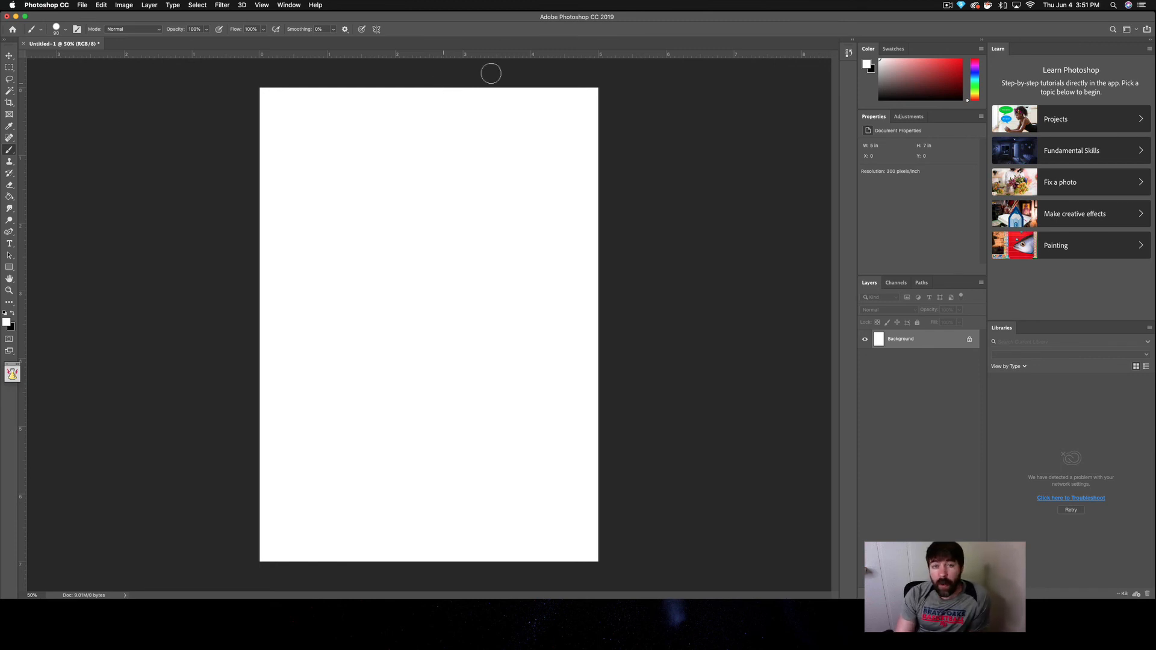
# Step: Close the Color and Swatches panel group and the Properties and Adjustments panel group
pyautogui.click(981, 49)
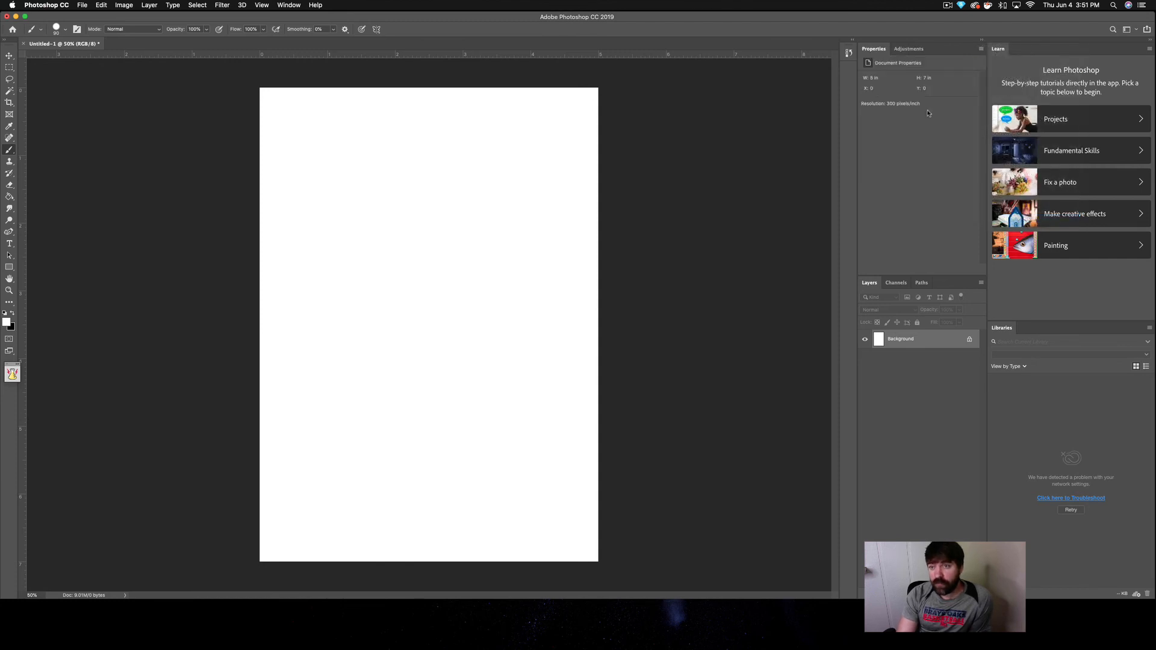
pyautogui.rightClick(986, 51)
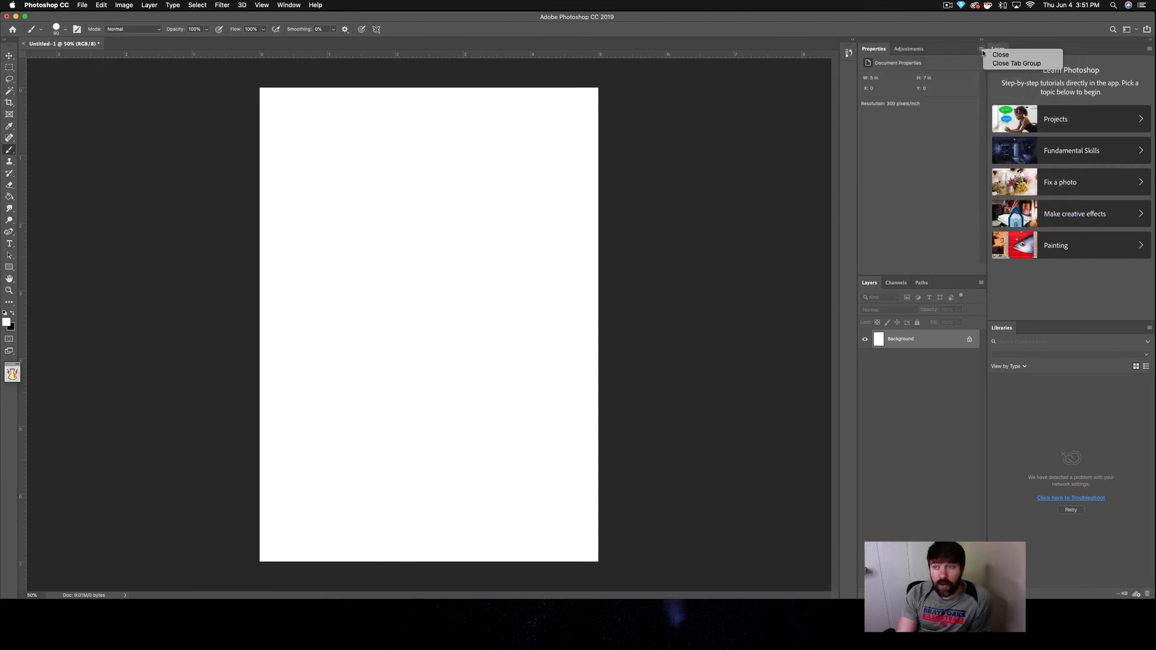
pyautogui.click(997, 55)
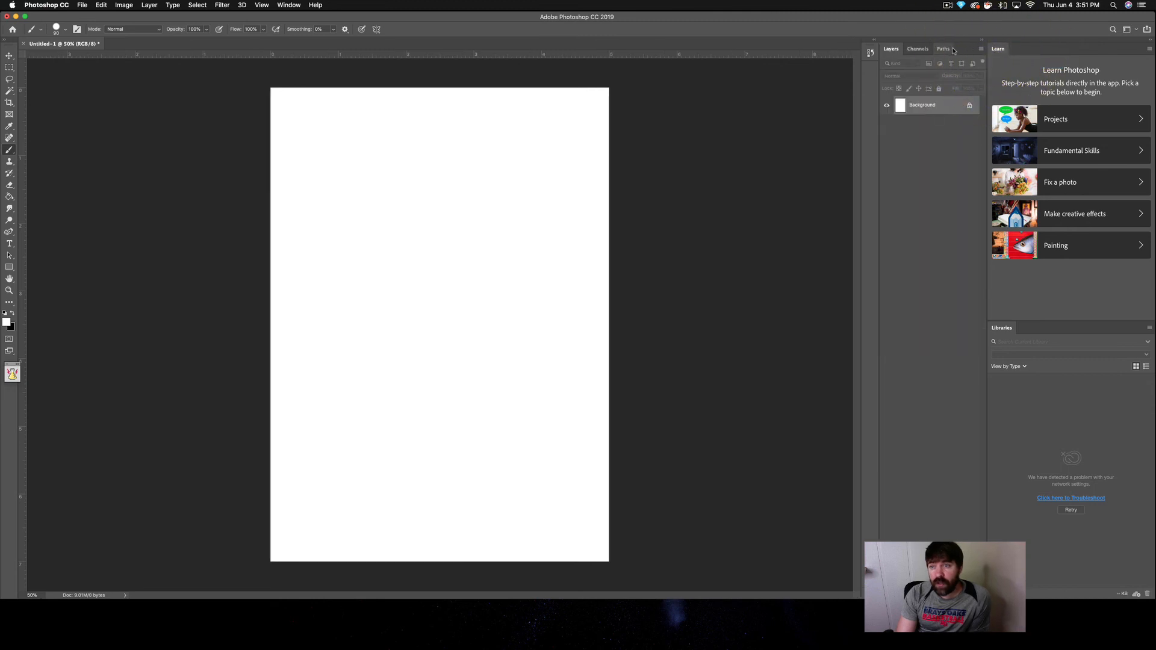
# Step: Close the Channels and Paths panels, leaving only Layers in that panel group
pyautogui.click(924, 50)
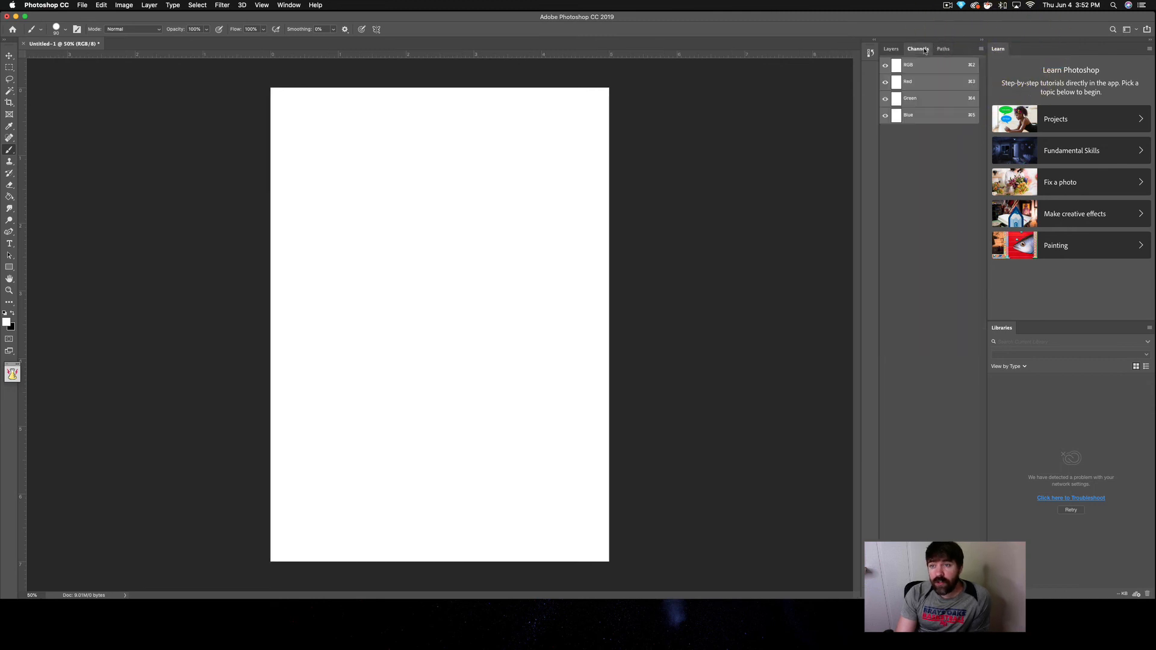
pyautogui.click(981, 49)
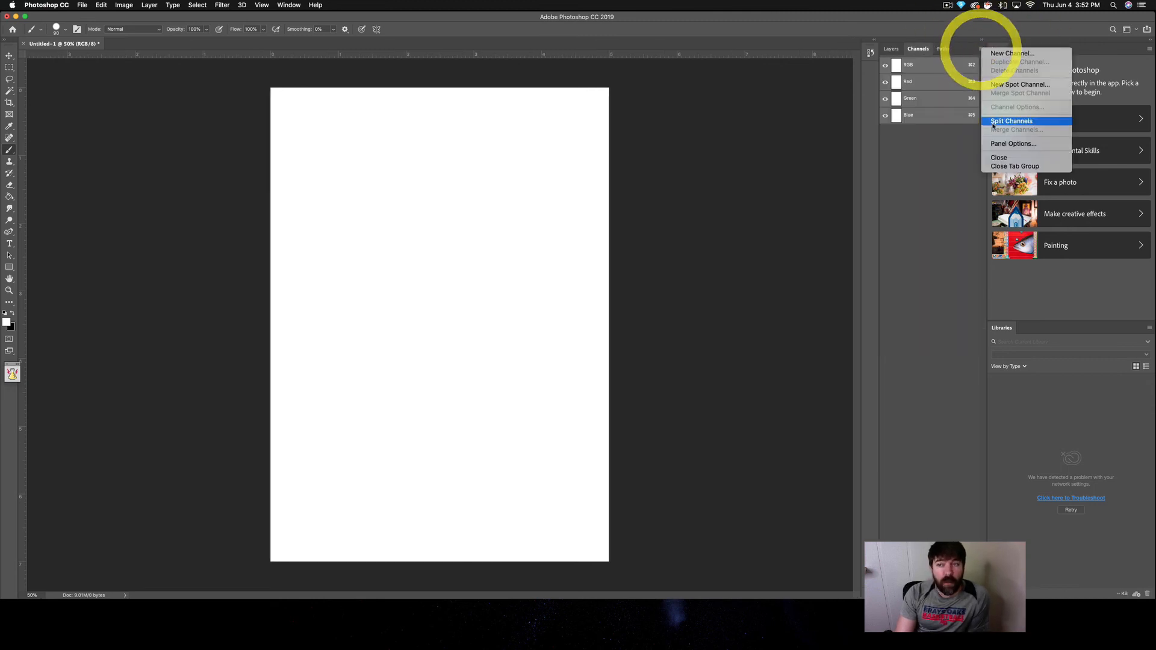
pyautogui.click(999, 157)
pyautogui.click(914, 49)
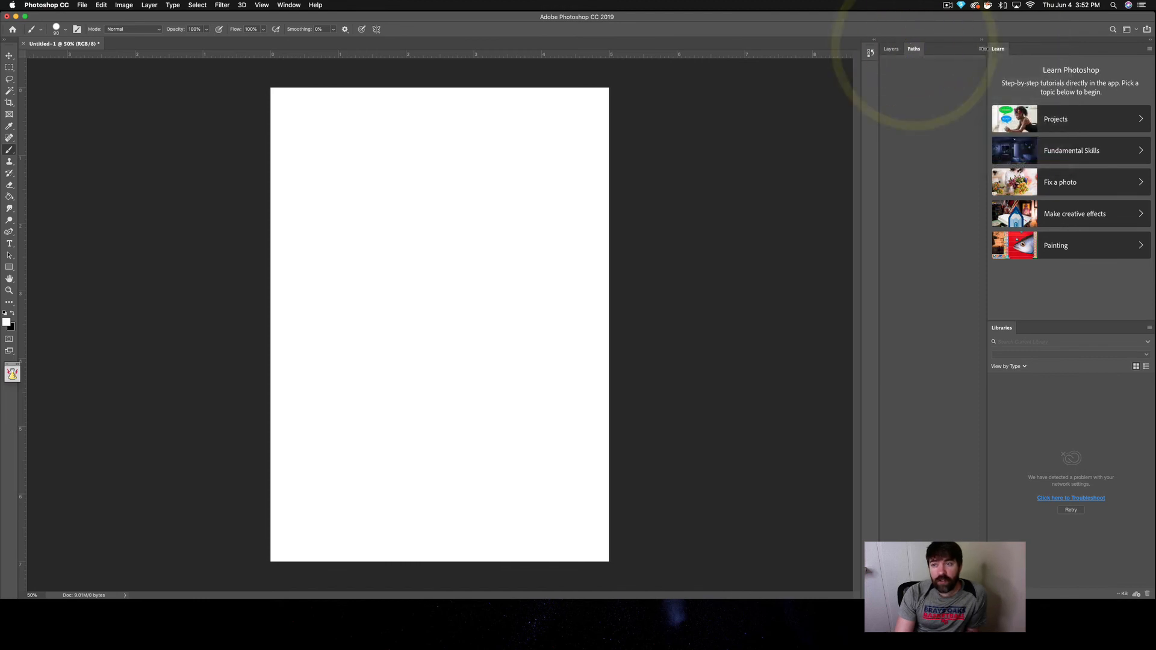
pyautogui.click(981, 49)
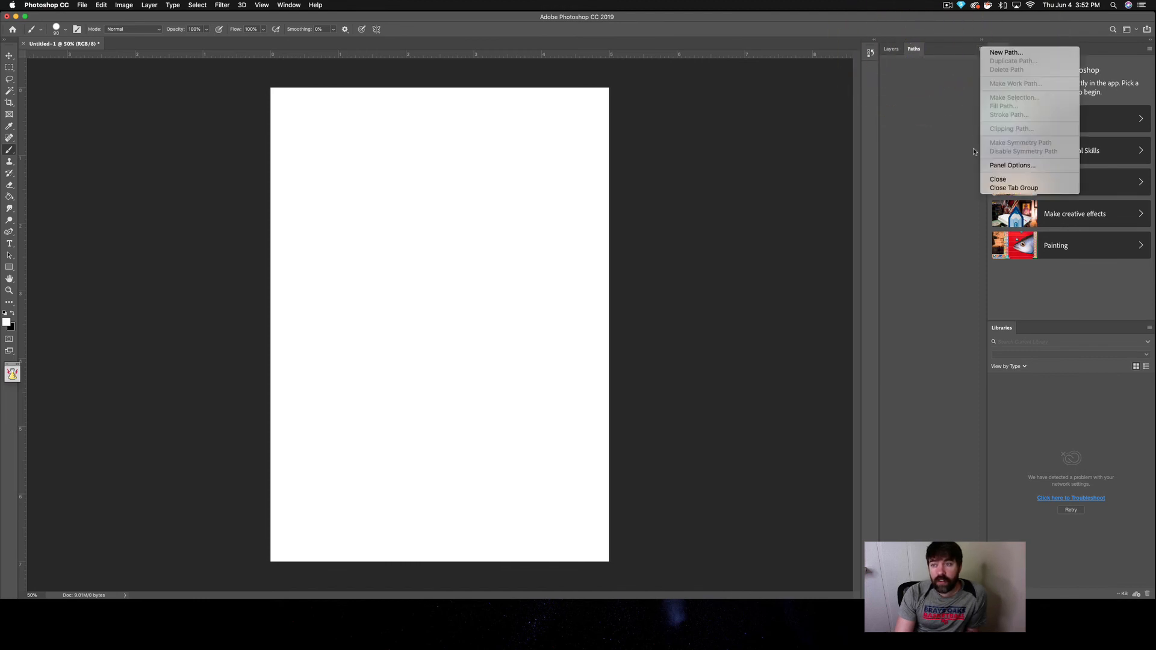
pyautogui.click(1001, 178)
# Step: Close the Learn and Libraries panels
pyautogui.click(1149, 48)
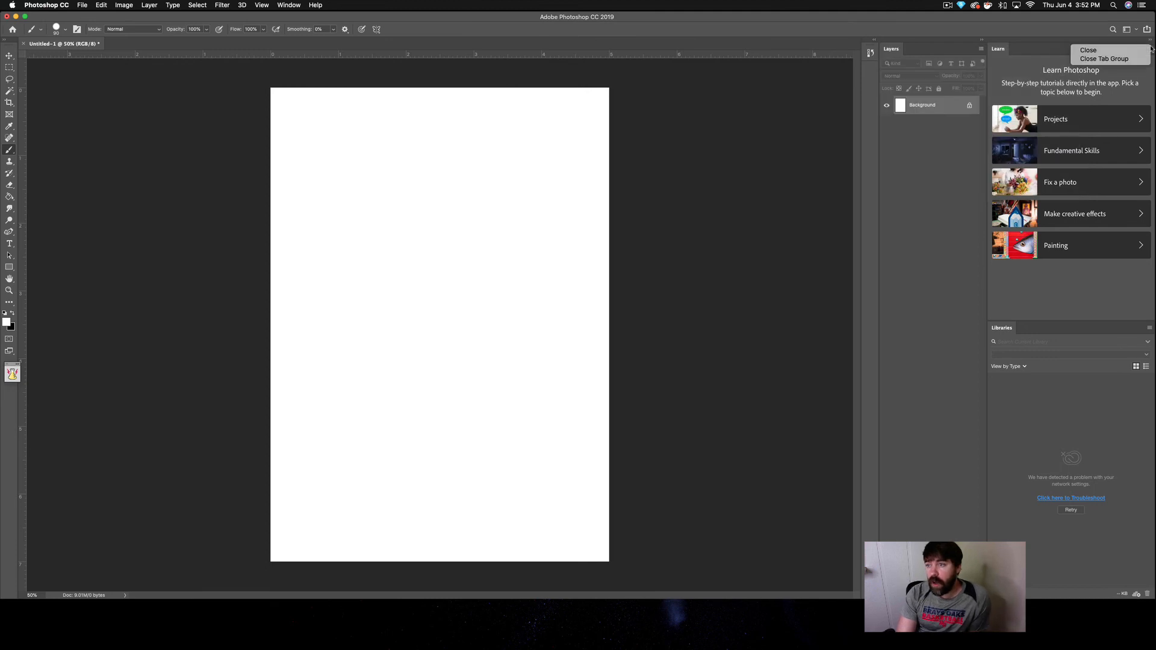
pyautogui.click(1102, 50)
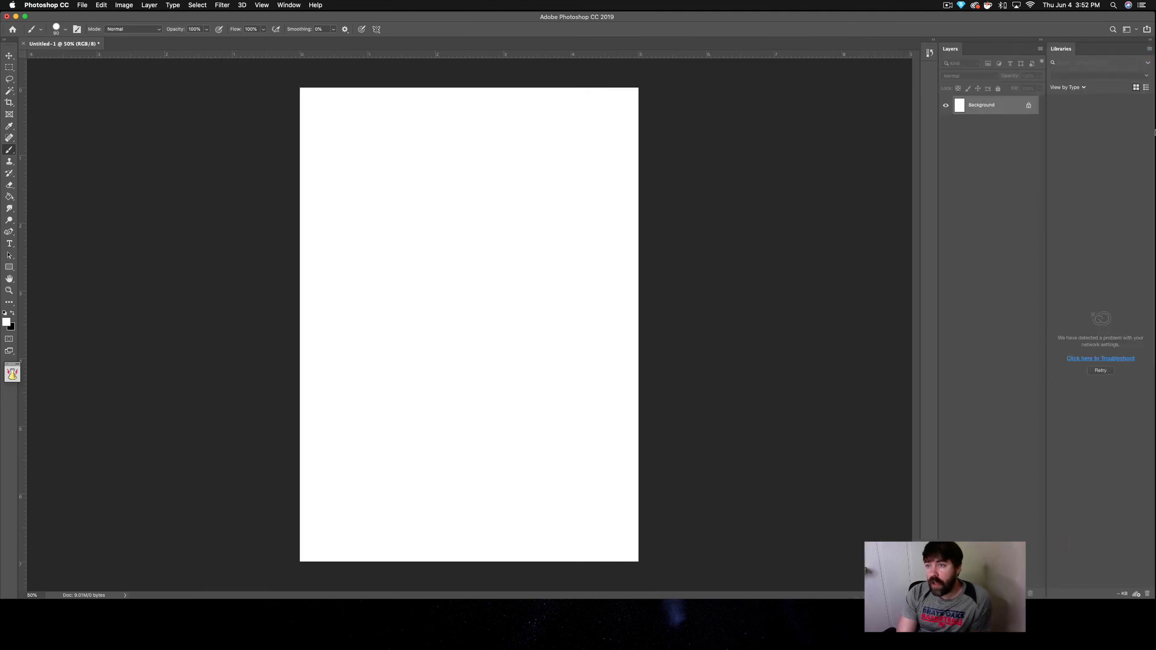
pyautogui.click(1149, 48)
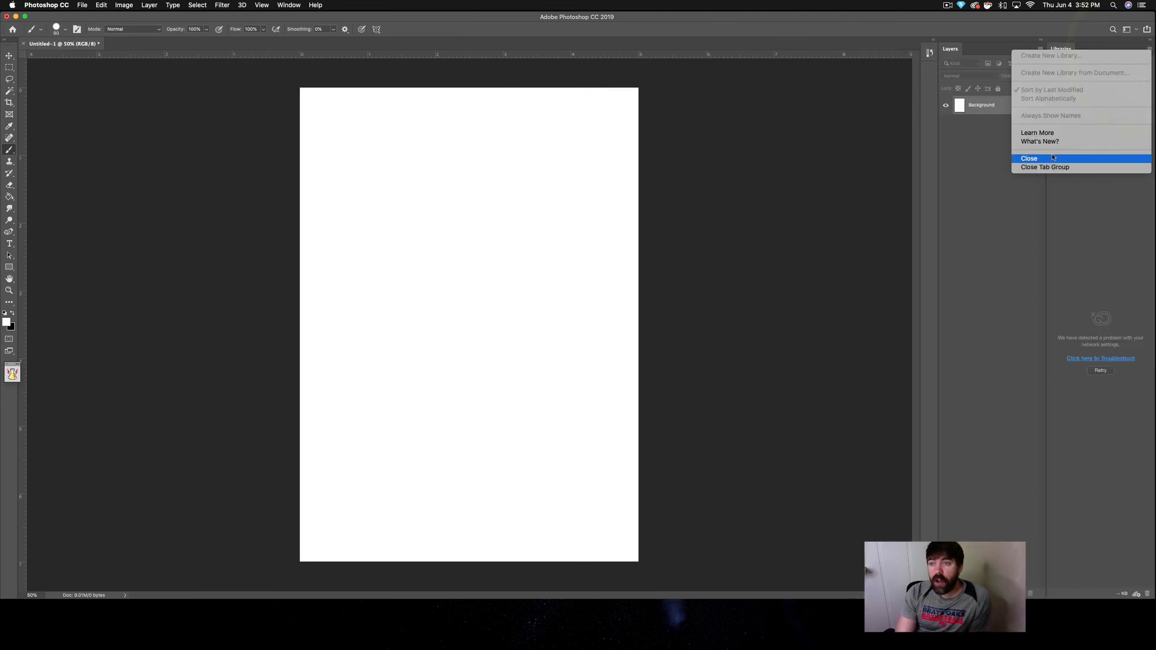
pyautogui.click(1052, 157)
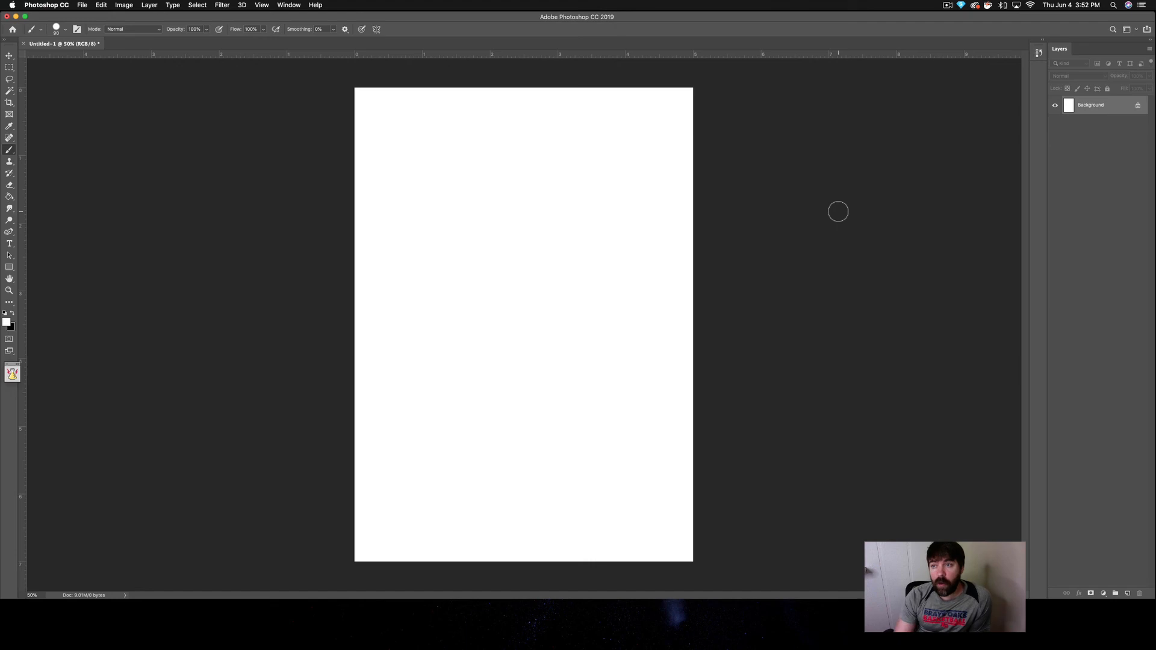
# Step: Detach and close the collapsed History panel, and undock the Layers panel so it floats over the canvas
pyautogui.moveTo(1039, 53); pyautogui.dragTo(851, 92)
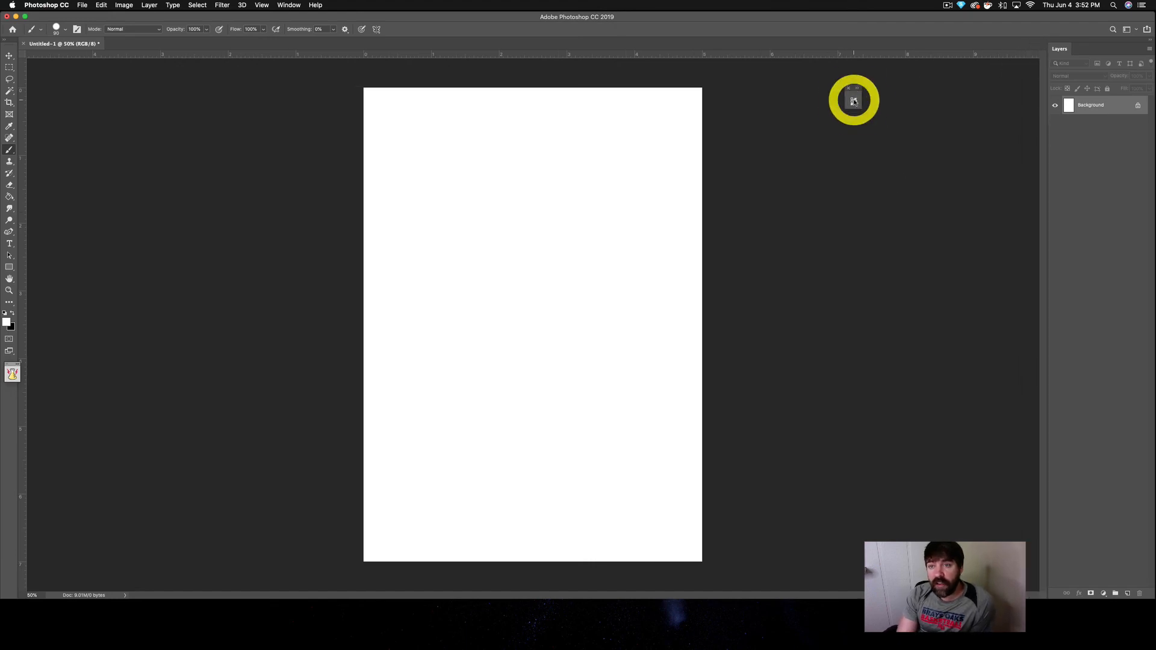
pyautogui.click(849, 88)
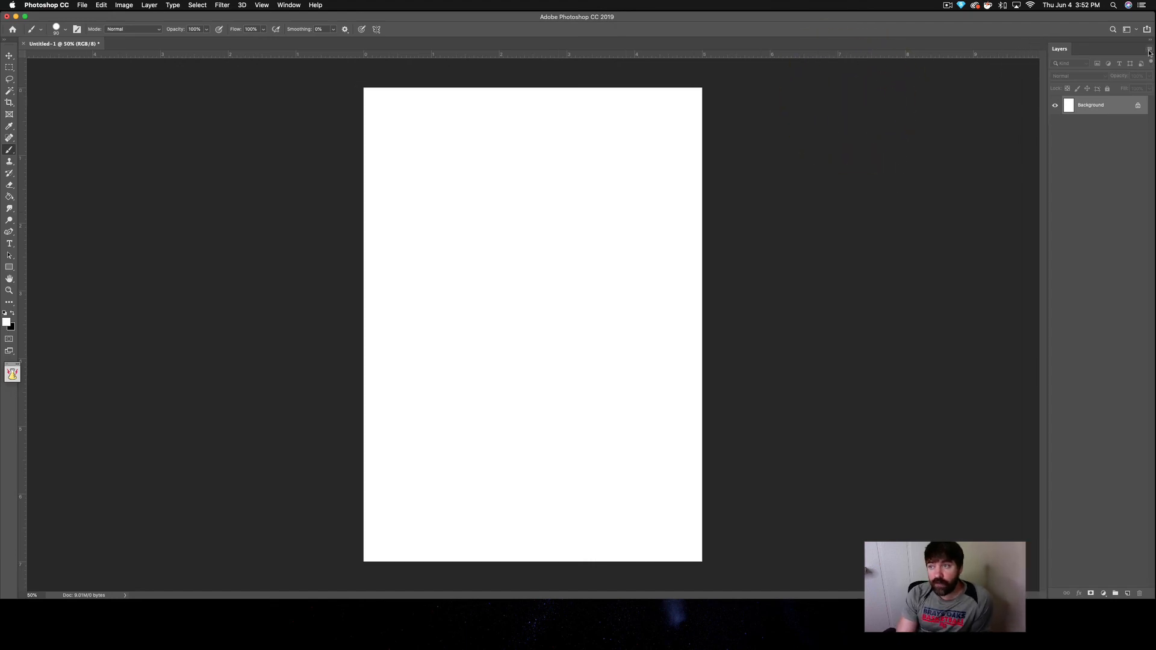
pyautogui.moveTo(1112, 44); pyautogui.dragTo(700, 107)
# Step: Show the Navigator panel, dock it in its own column at the workspace edge, and close the accompanying Histogram panel
pyautogui.click(287, 5)
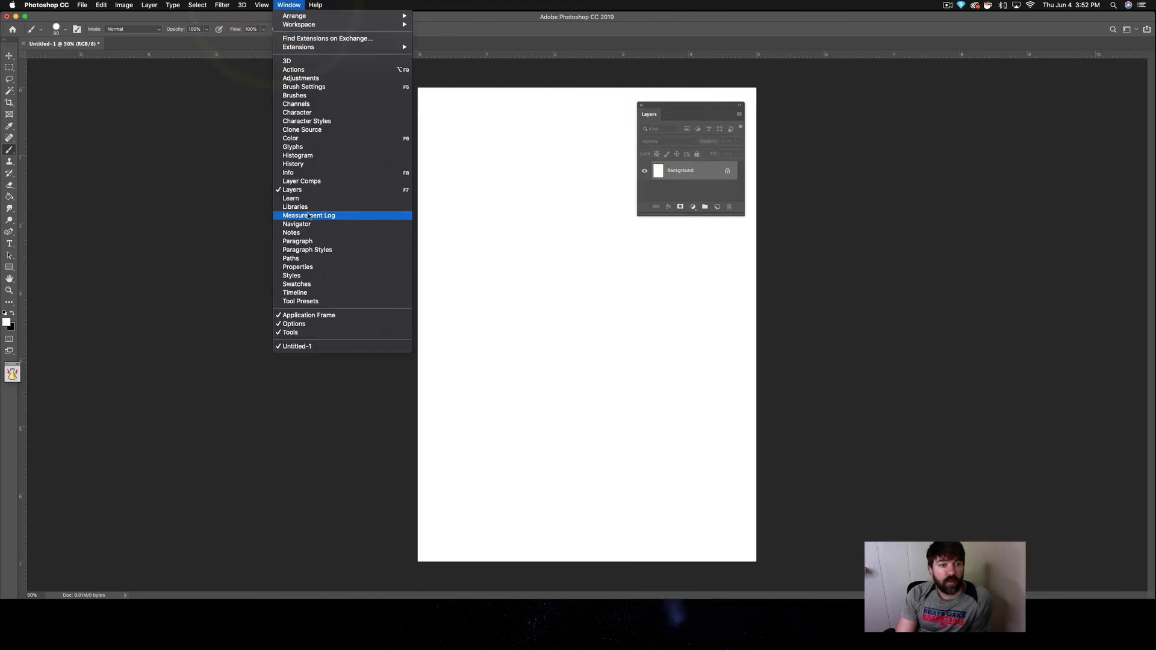
pyautogui.click(455, 230)
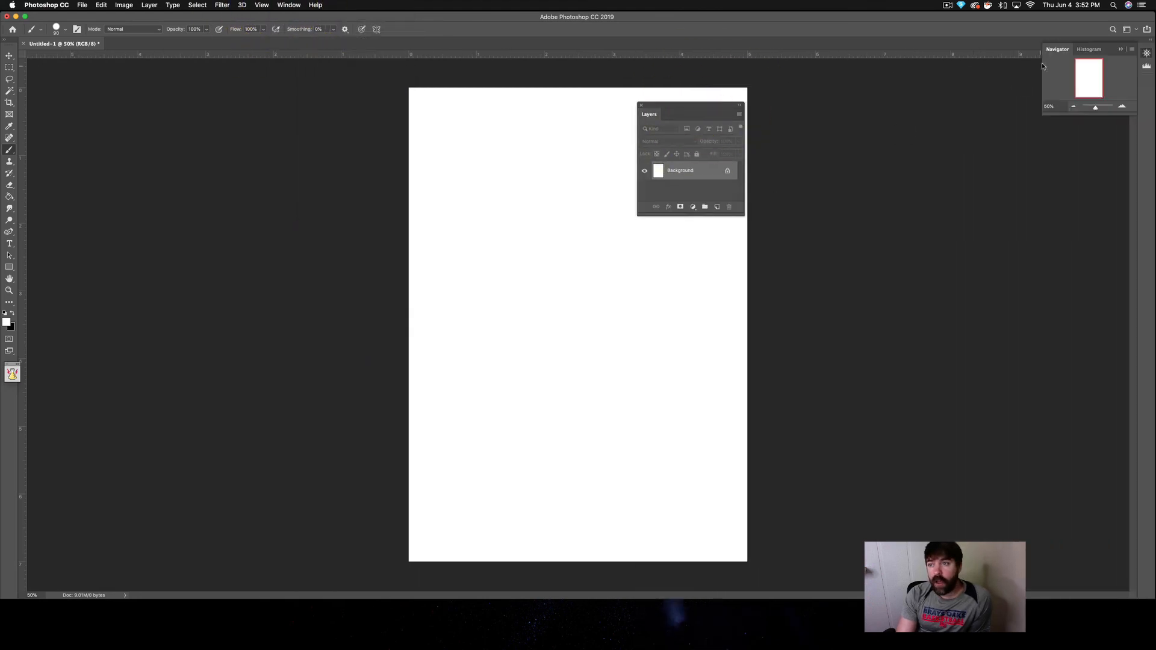
pyautogui.moveTo(1060, 50); pyautogui.dragTo(1136, 155)
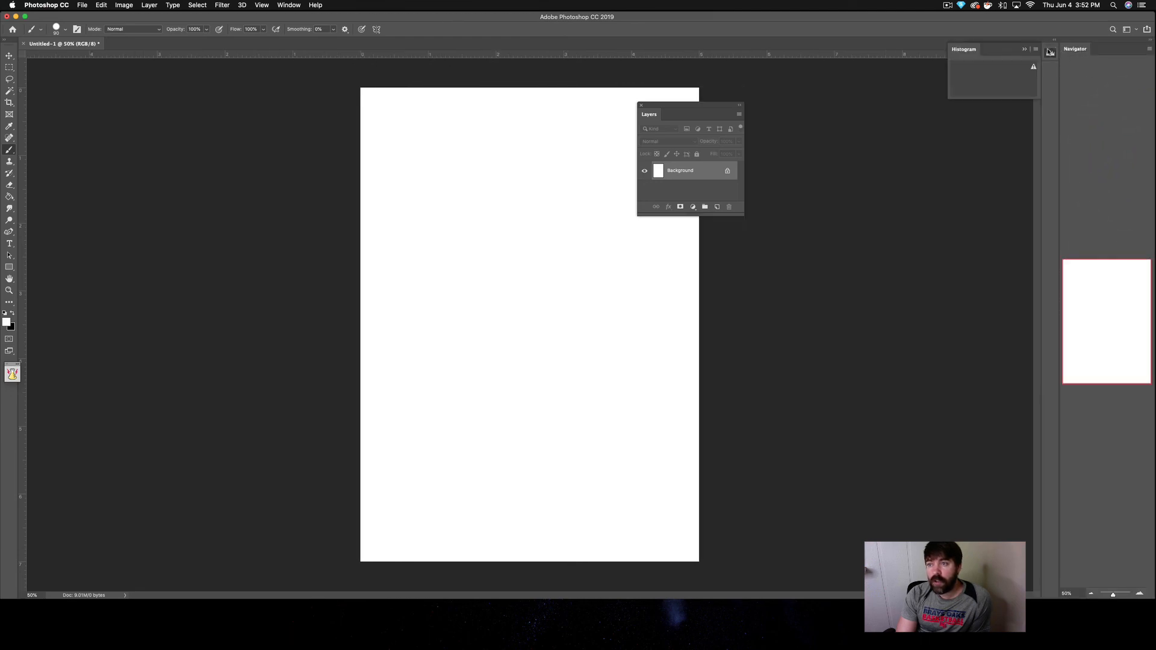
pyautogui.click(1035, 49)
pyautogui.click(1052, 119)
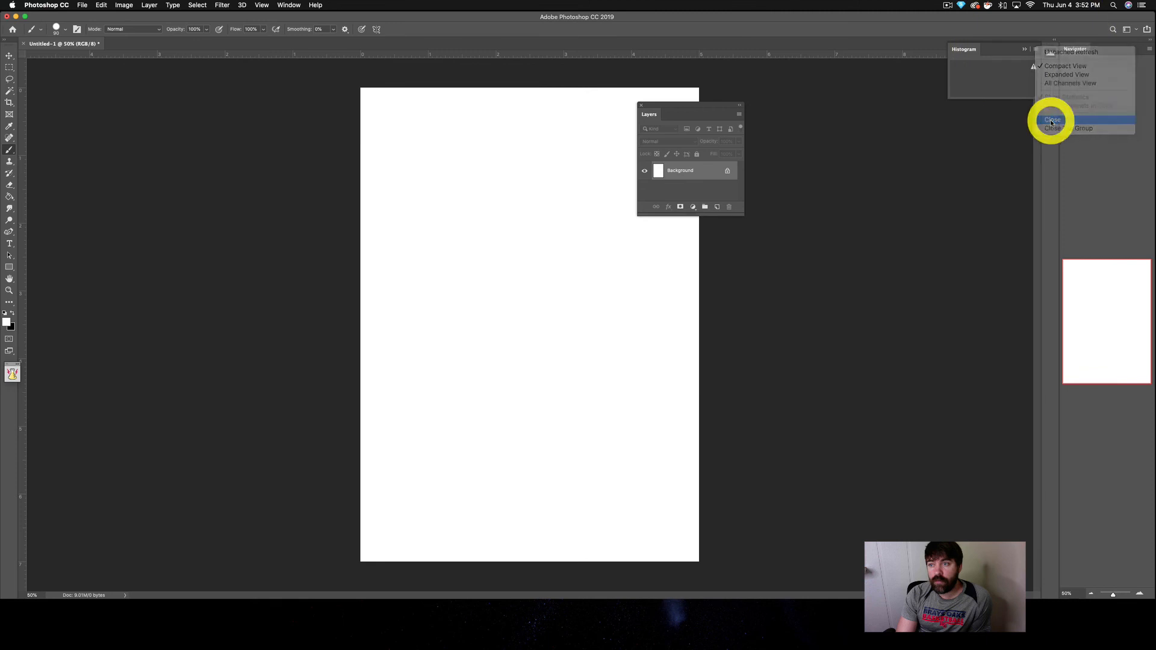
pyautogui.click(287, 4)
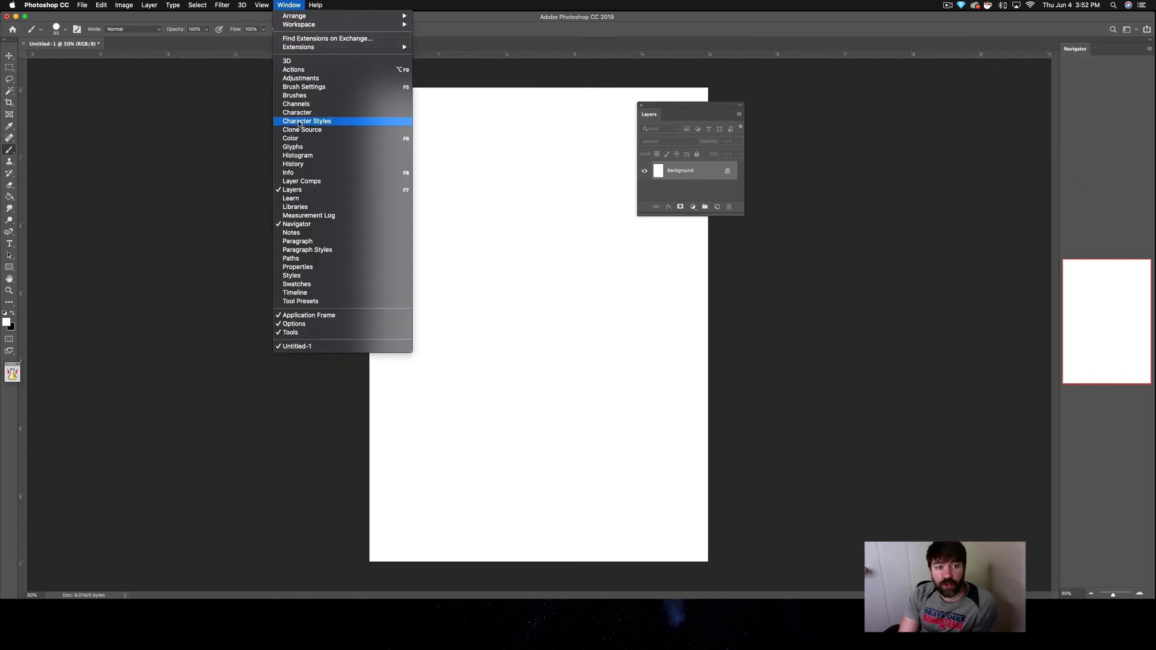
pyautogui.click(290, 165)
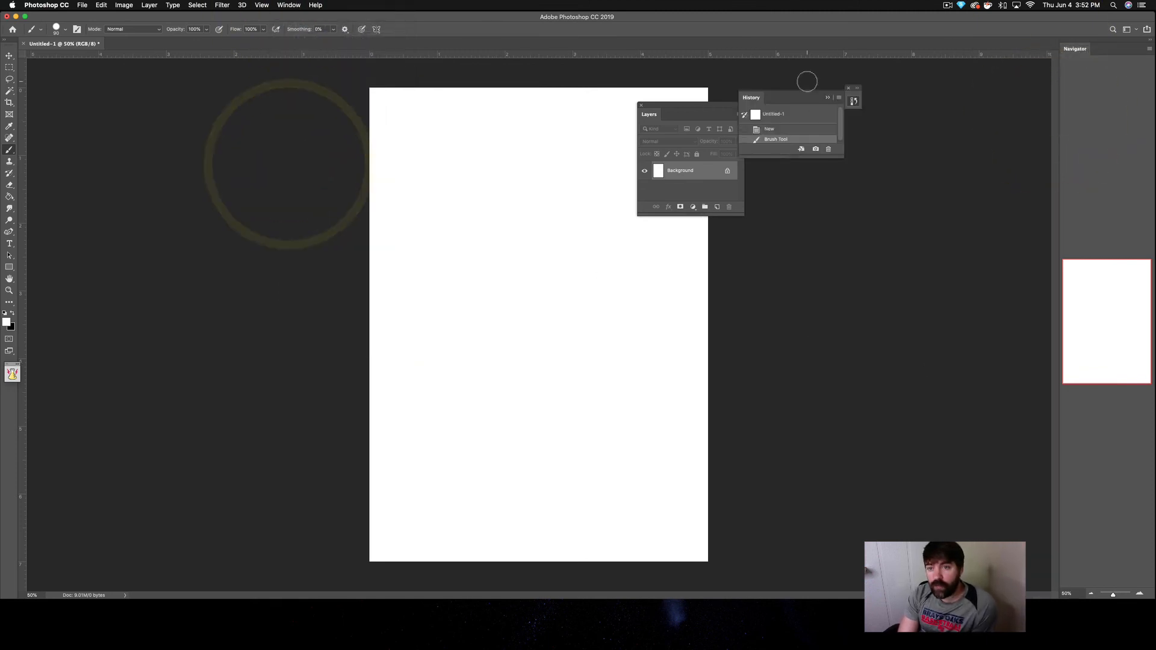
pyautogui.click(848, 89)
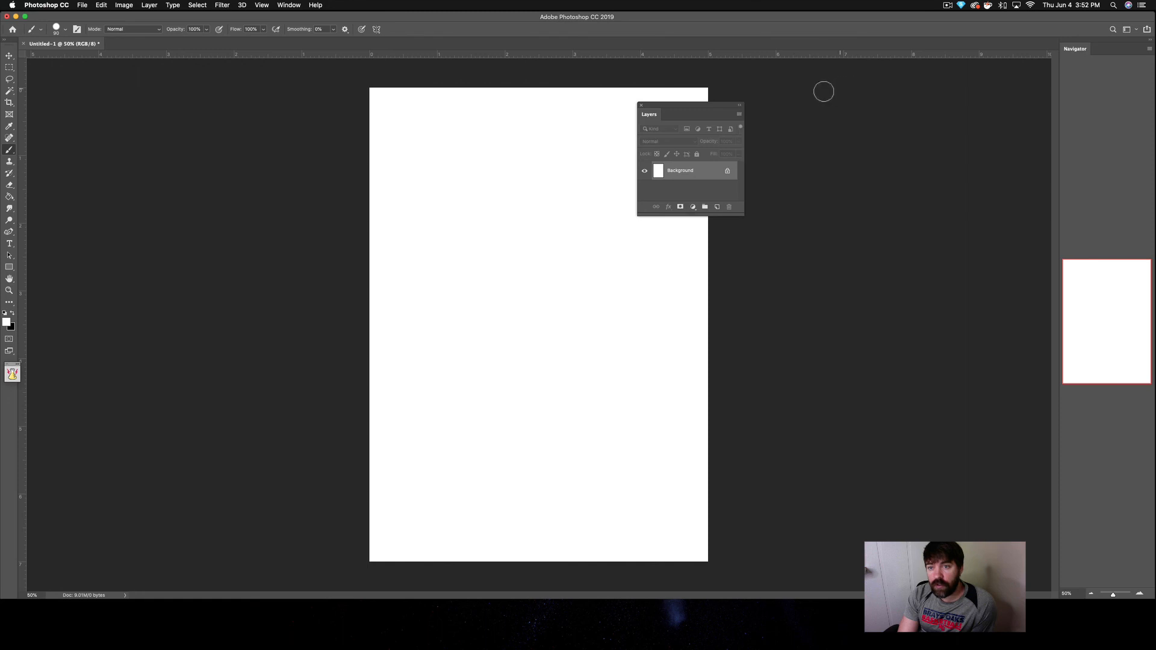
# Step: Show the History panel, dock it beneath the Navigator, and shorten the Navigator to give History more height
pyautogui.click(303, 5)
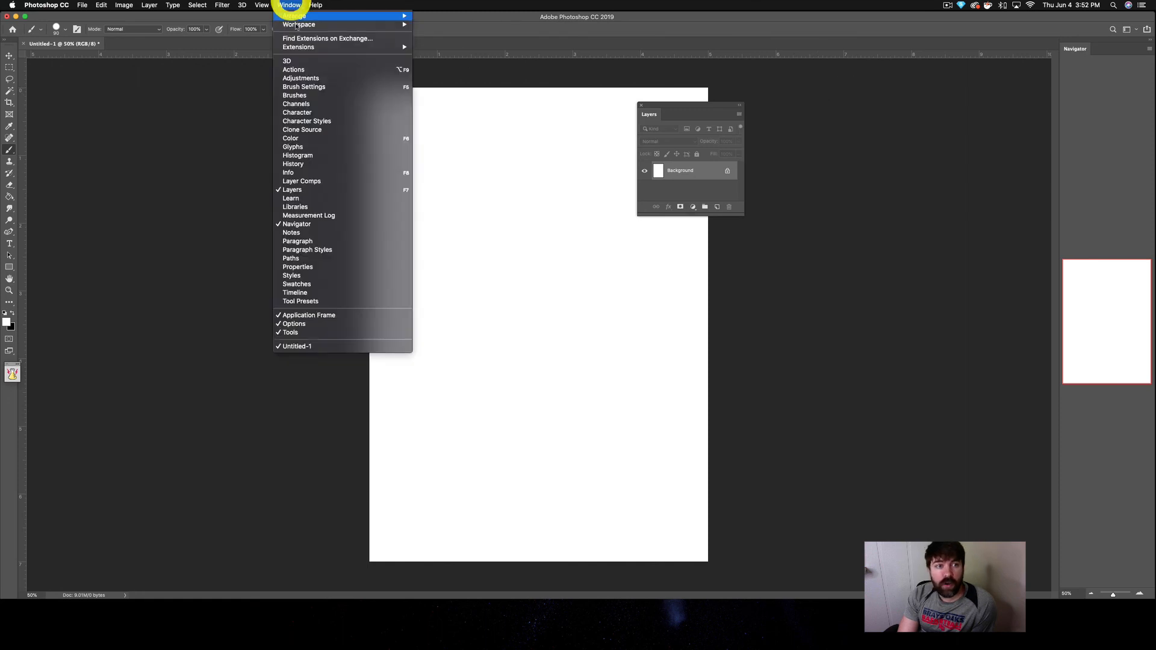
pyautogui.click(303, 164)
pyautogui.moveTo(774, 98); pyautogui.dragTo(1096, 596)
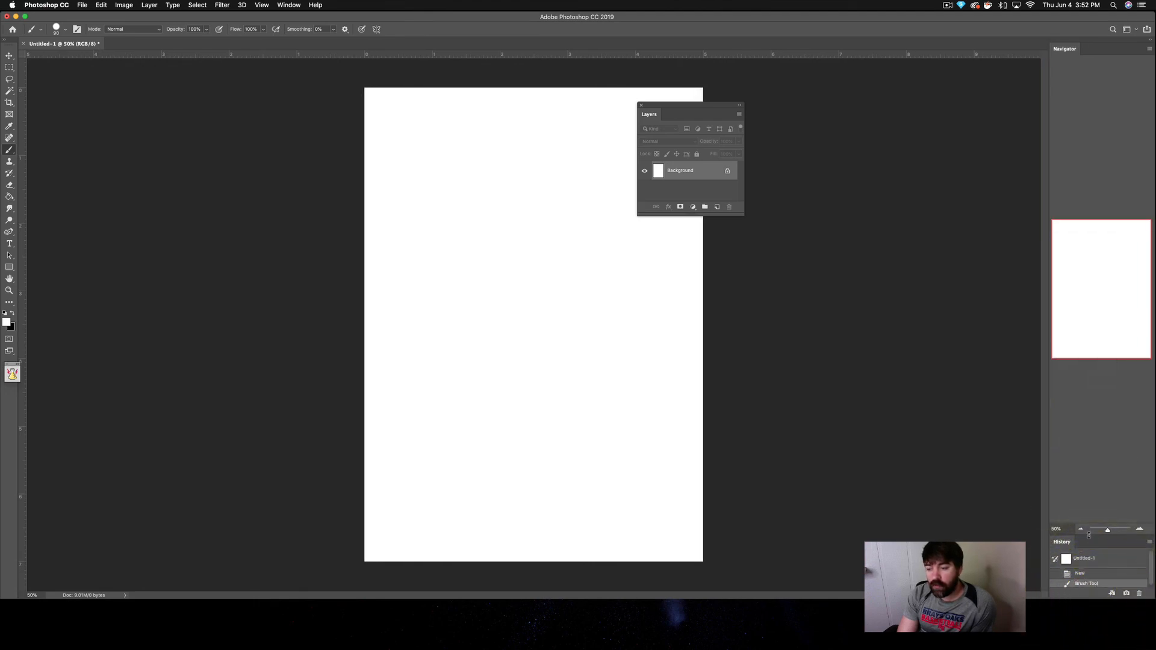
pyautogui.moveTo(1101, 543); pyautogui.dragTo(1072, 209)
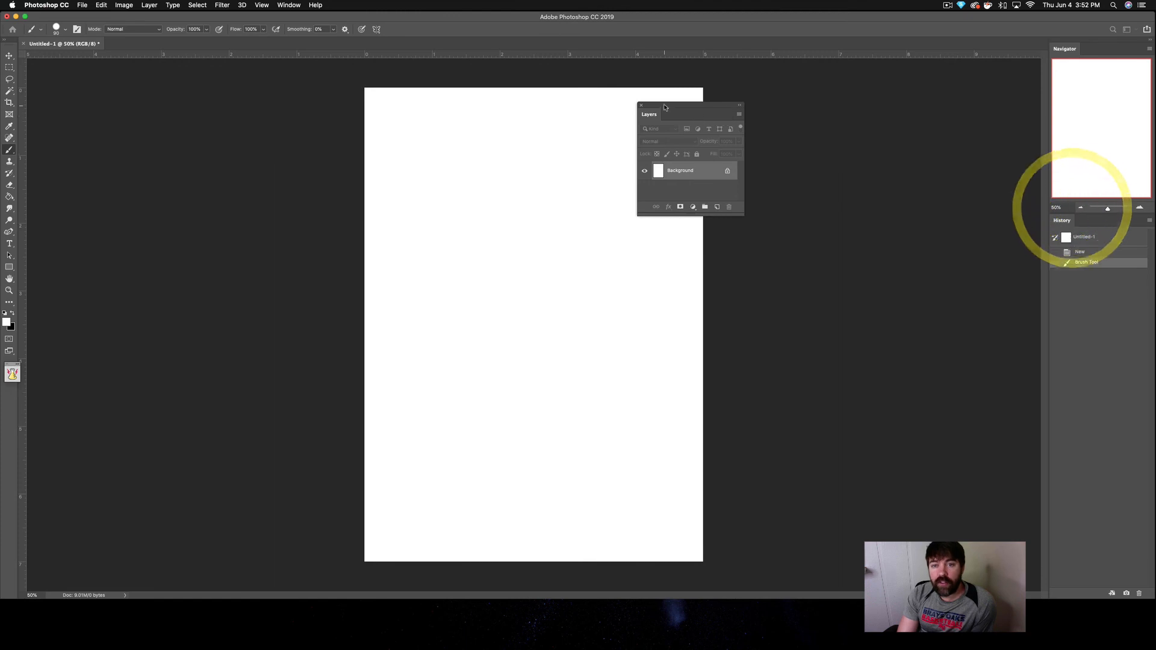
# Step: Dock the floating Layers panel beneath History and raise the divider between them to enlarge Layers
pyautogui.moveTo(664, 105); pyautogui.dragTo(1071, 575)
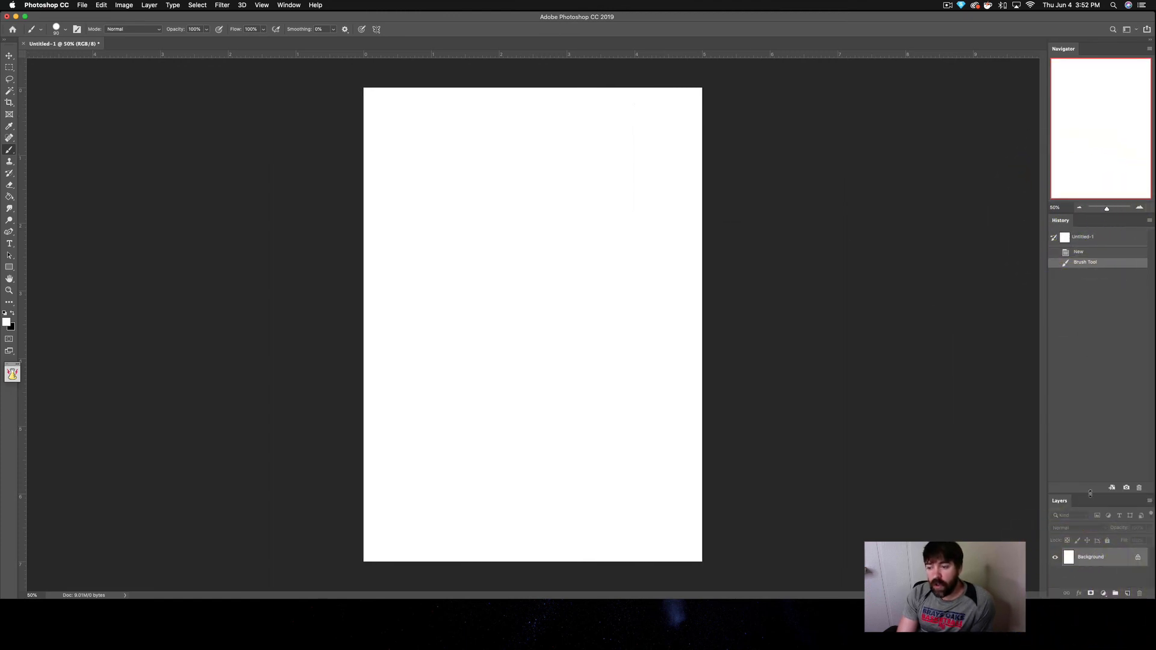
pyautogui.moveTo(1086, 480); pyautogui.dragTo(1081, 433)
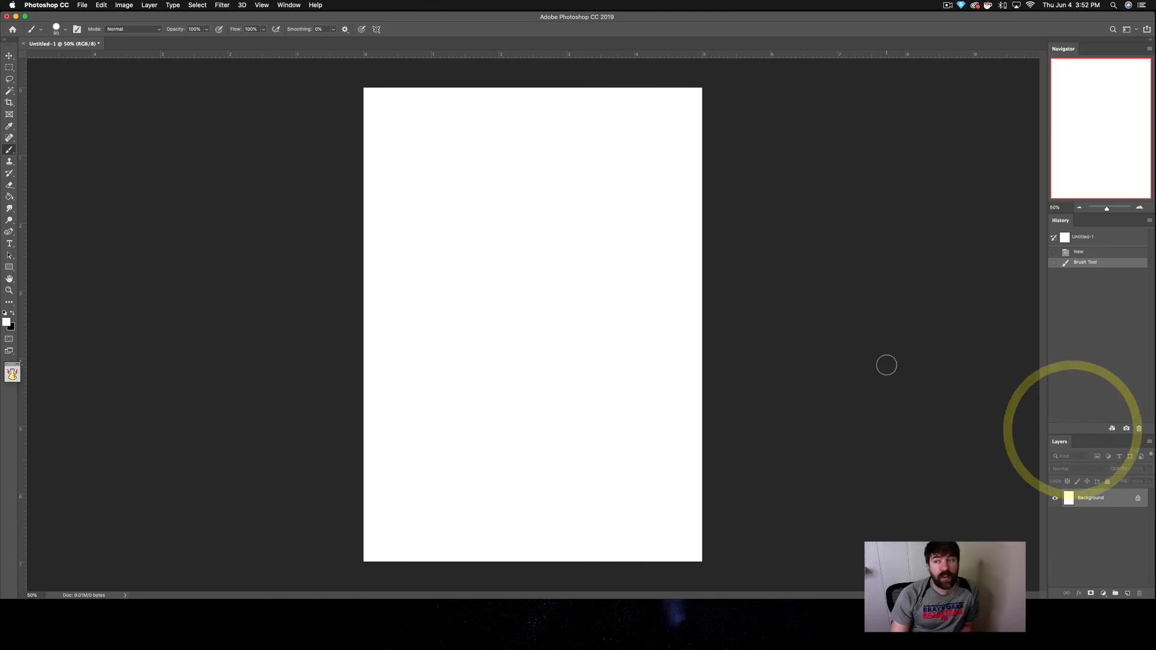